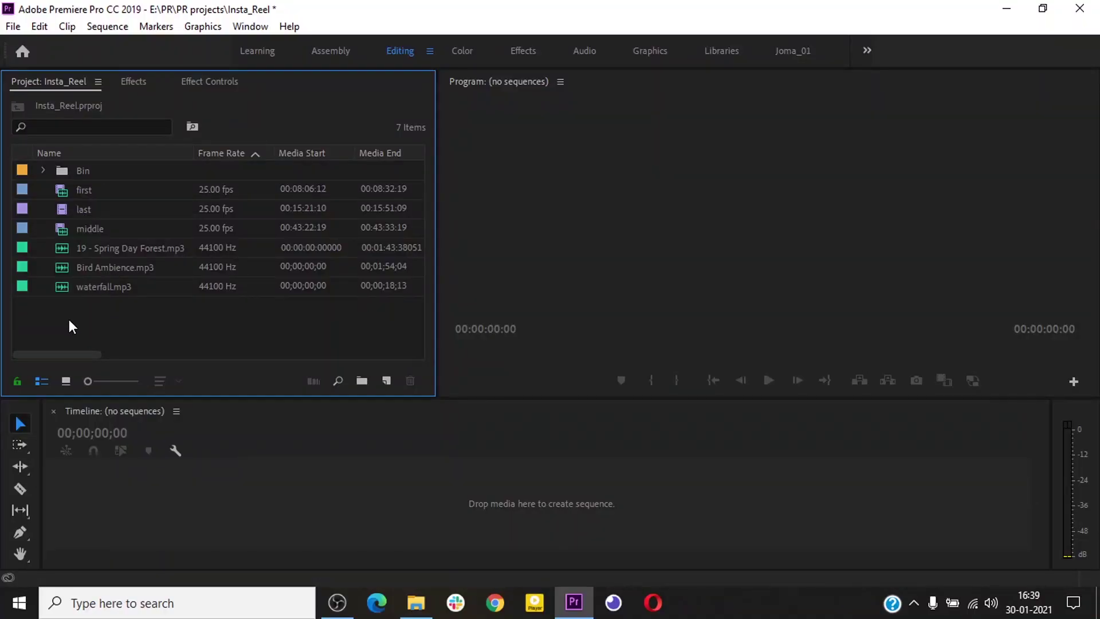
Start a new DSLR sequence with a 2160×1280 frame and Square Pixels aspect ratio.
right_click(69, 320)
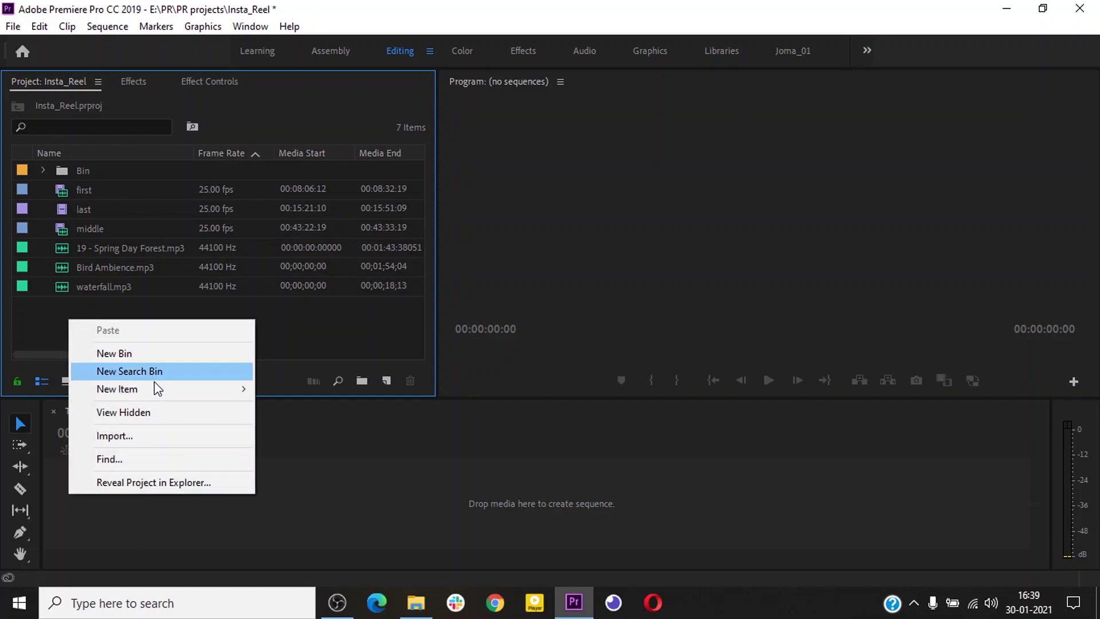
mouse_move(179, 388)
left_click(321, 388)
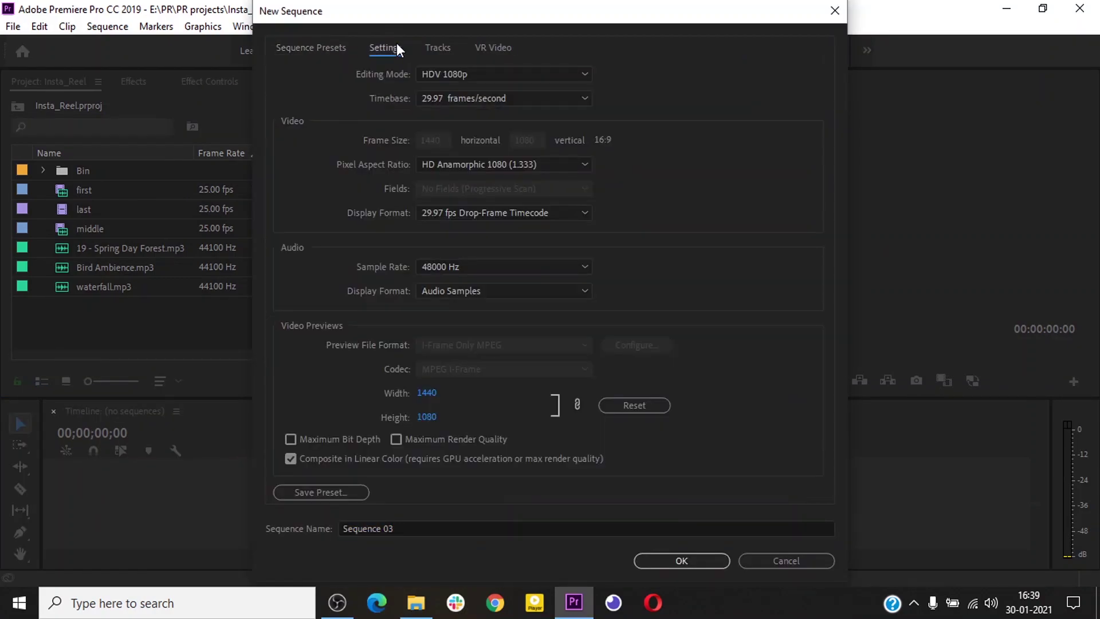
left_click(447, 72)
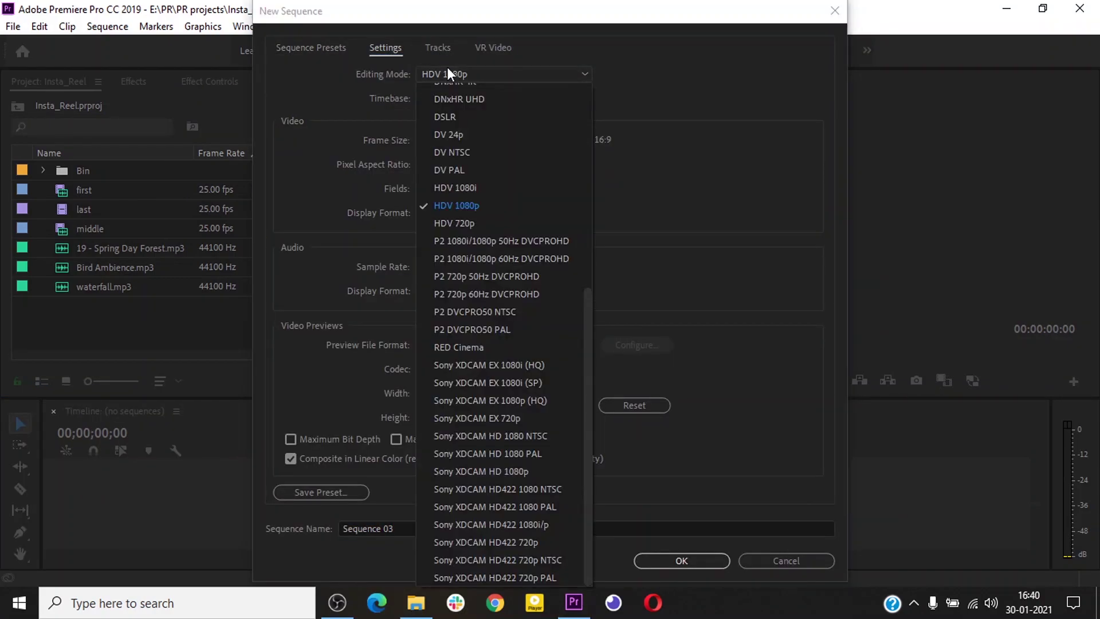
left_click(459, 116)
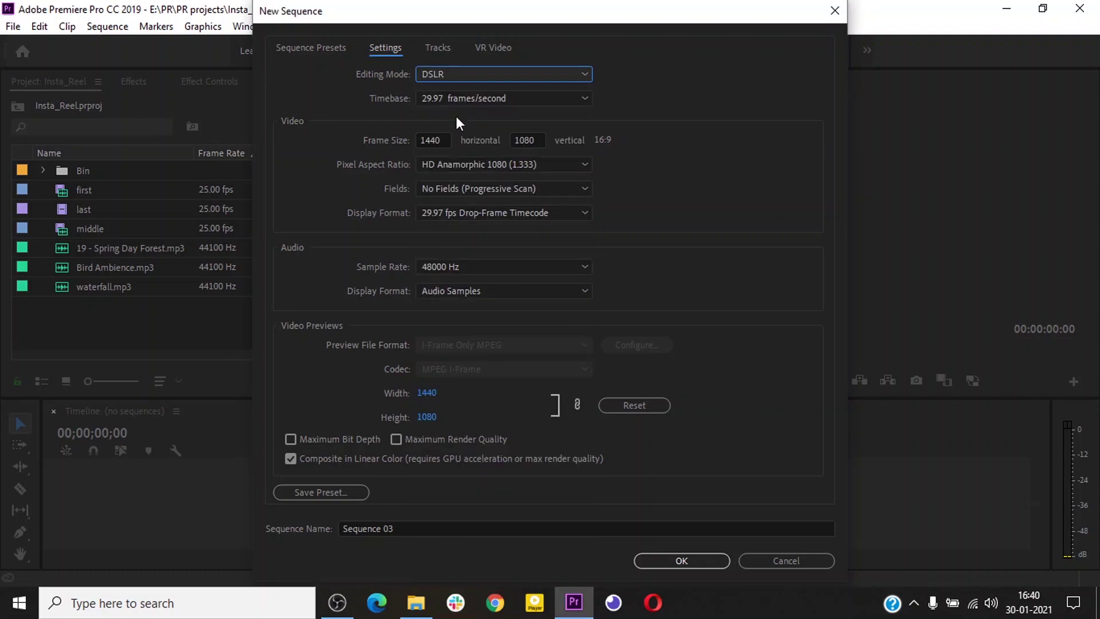
left_click_drag(441, 140, 392, 139)
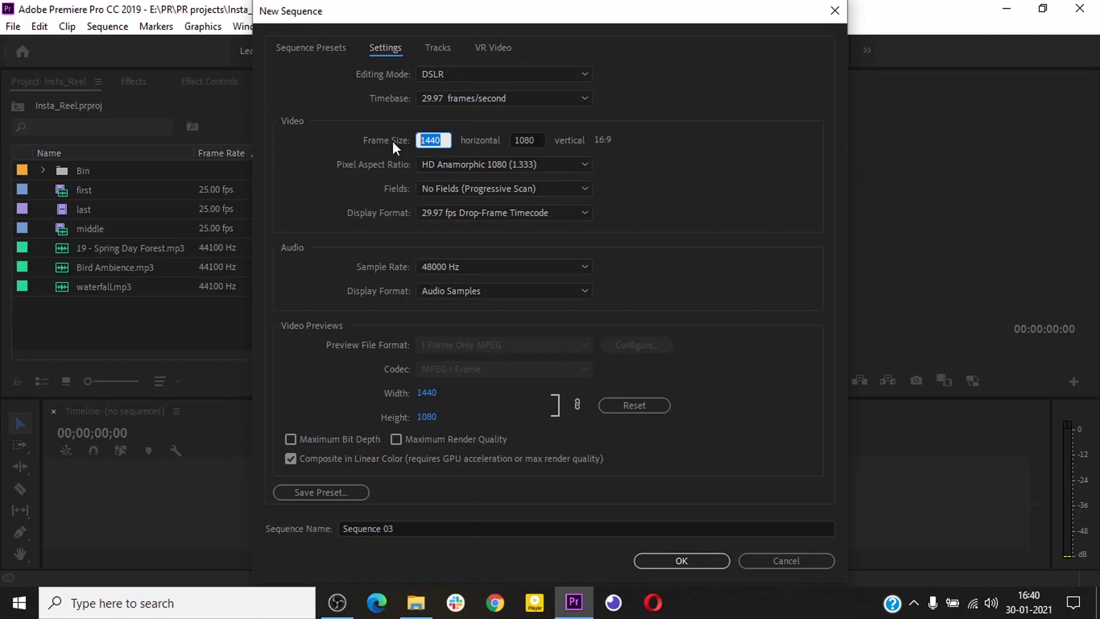
type("2160")
left_click_drag(541, 140, 486, 139)
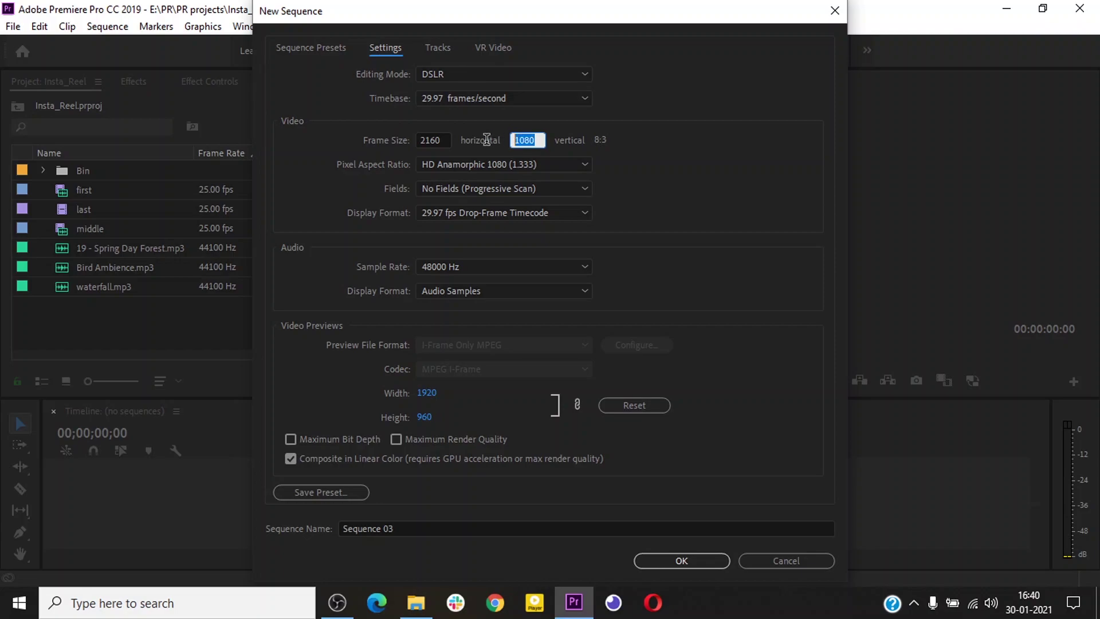
type("1280")
left_click(464, 164)
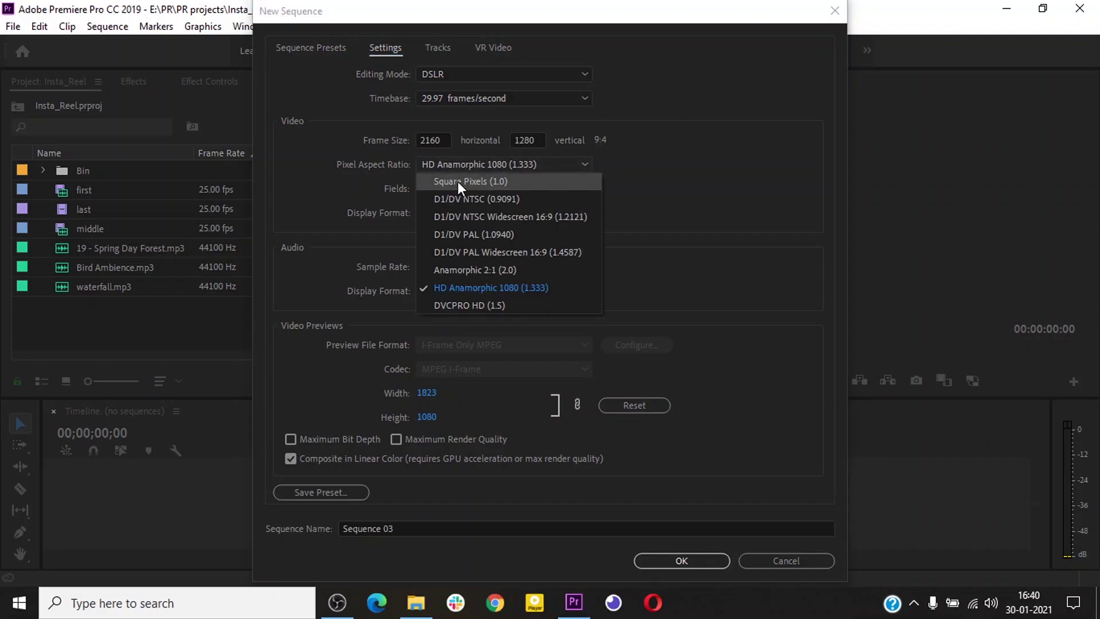
left_click(458, 181)
left_click(481, 213)
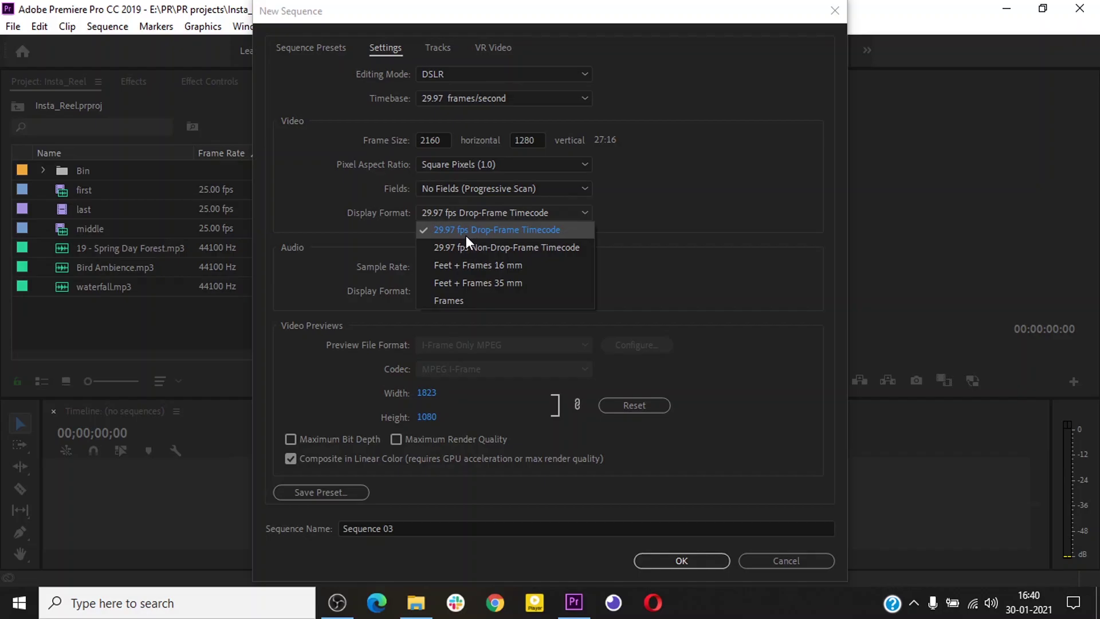
left_click(680, 227)
Name the sequence 'Main comp' and confirm the settings.
triple_click(401, 528)
type("Main sce")
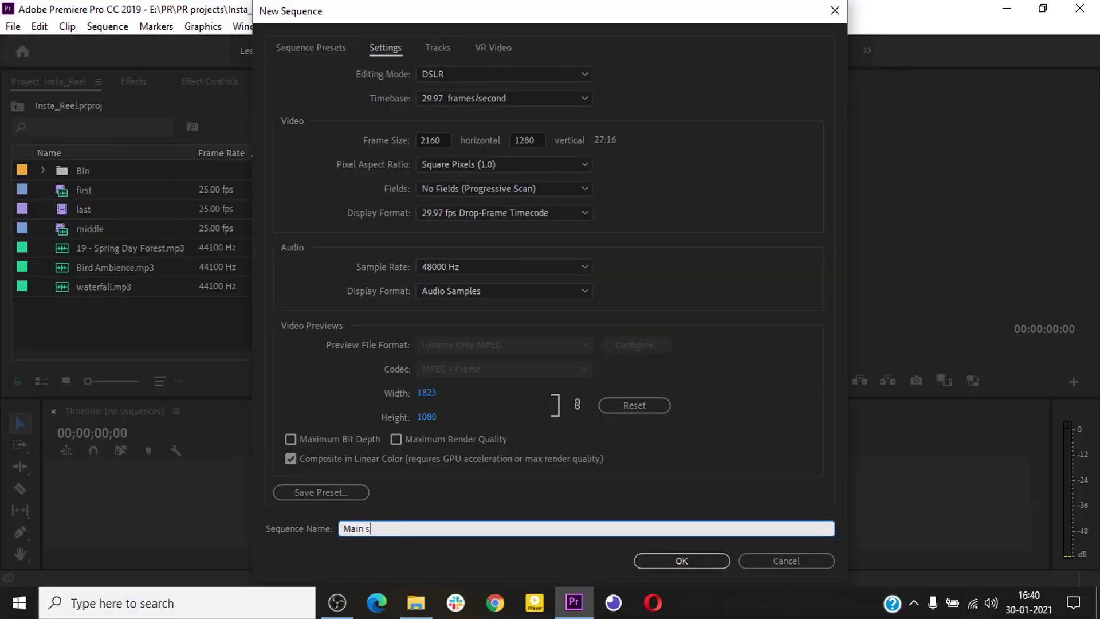
key("BackSpace")
key("BackSpace")
type("ec")
key("BackSpace")
key("BackSpace")
key("BackSpace")
type("comp")
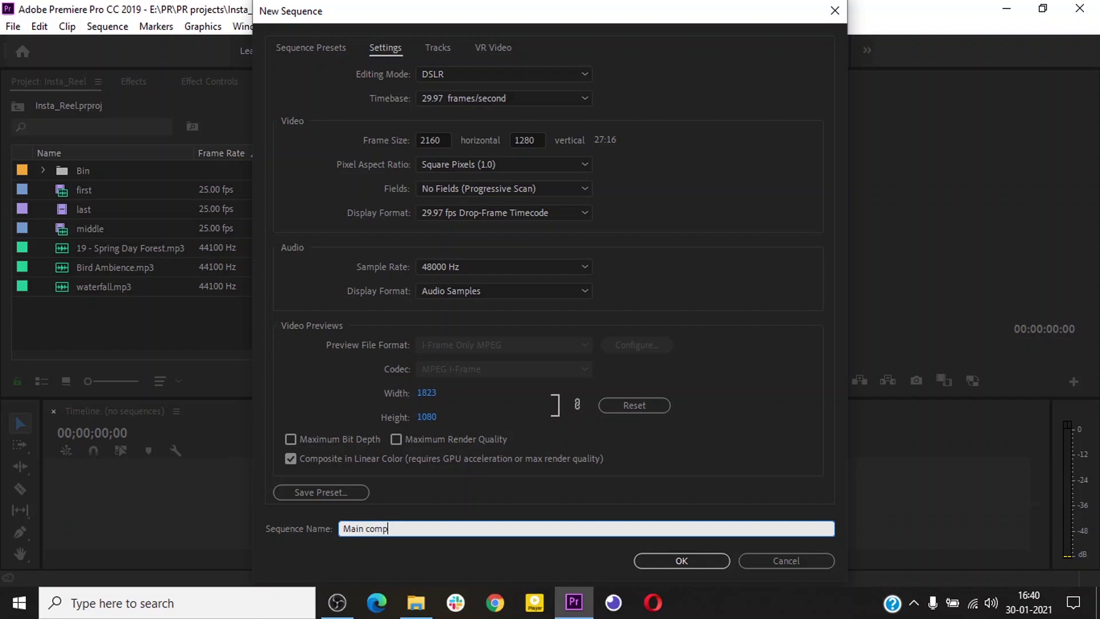
left_click(665, 560)
Place the first clip at the timeline start, keep sequence settings, and delete its unlinked audio.
left_click_drag(81, 192, 228, 507)
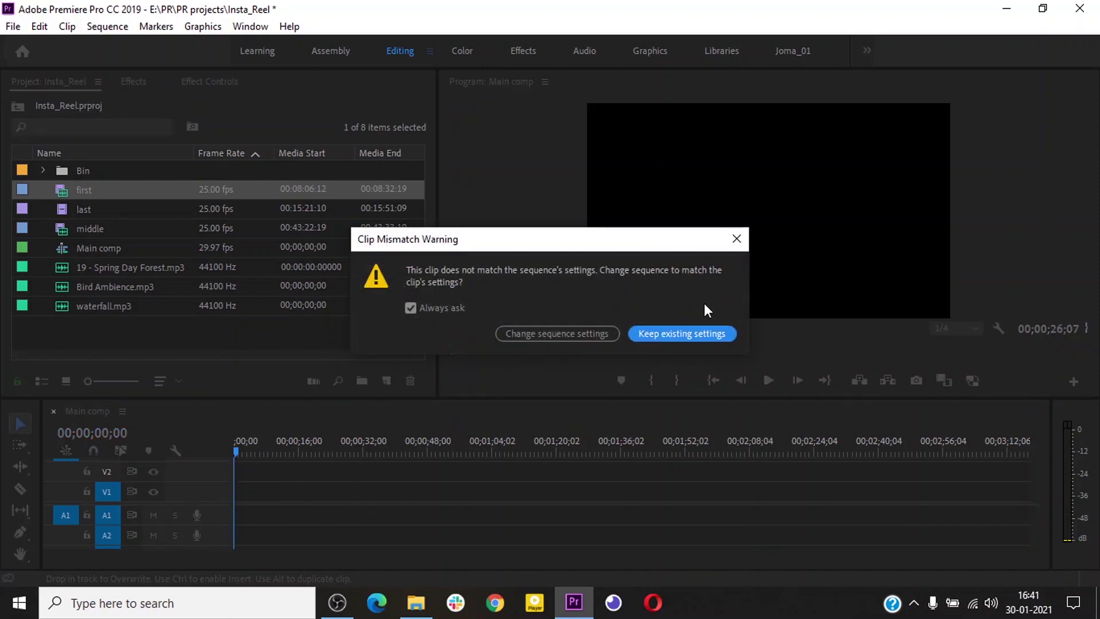
left_click(679, 333)
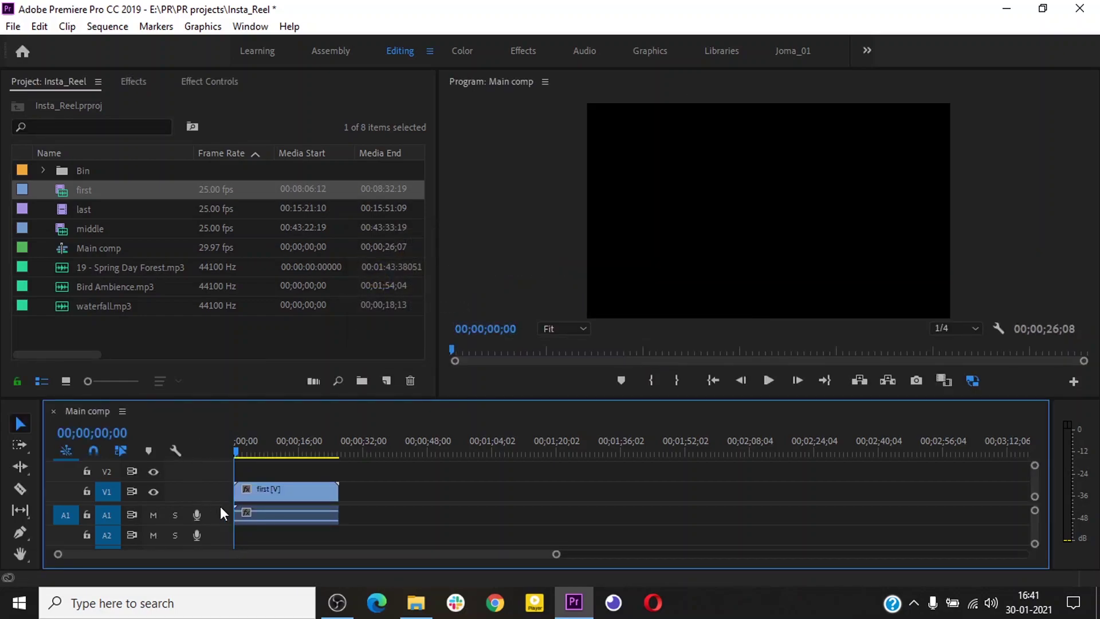
left_click(296, 488)
right_click(295, 492)
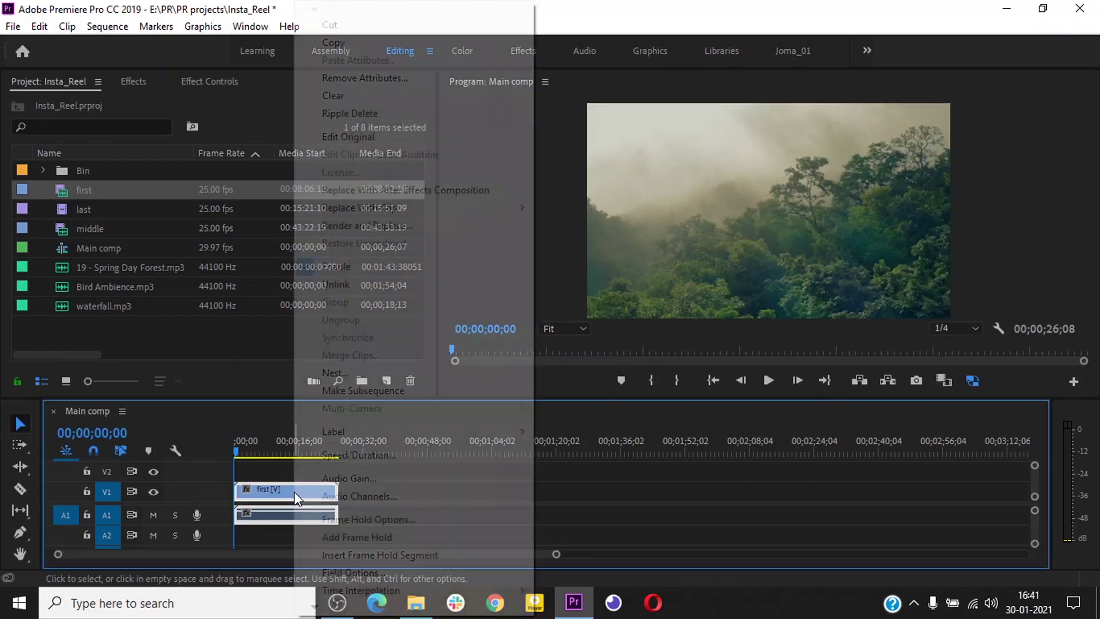
left_click(322, 284)
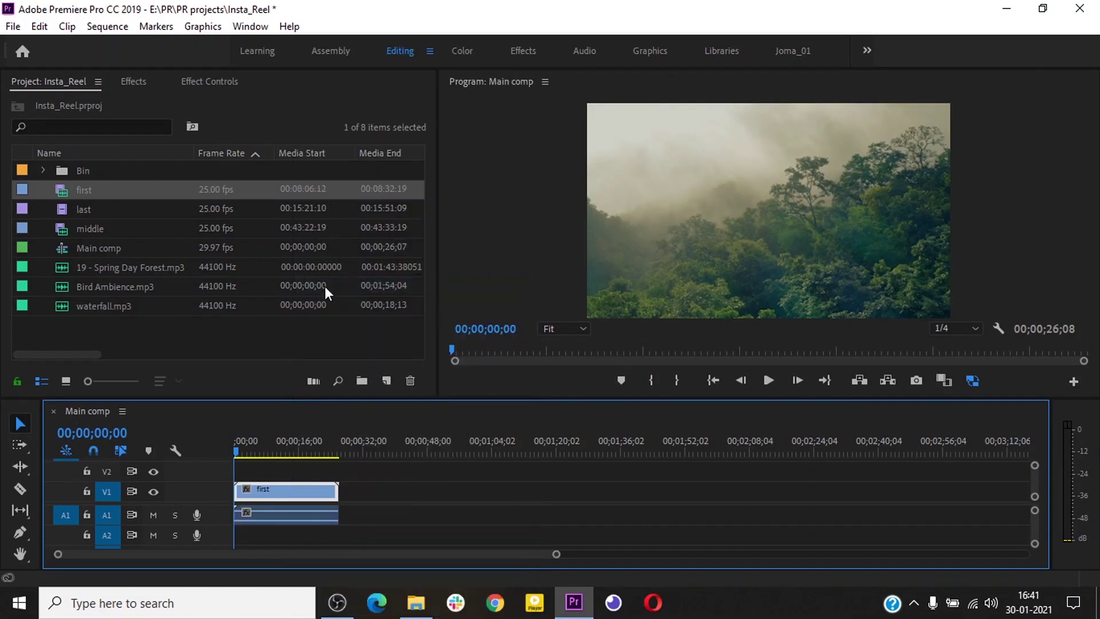
left_click(277, 513)
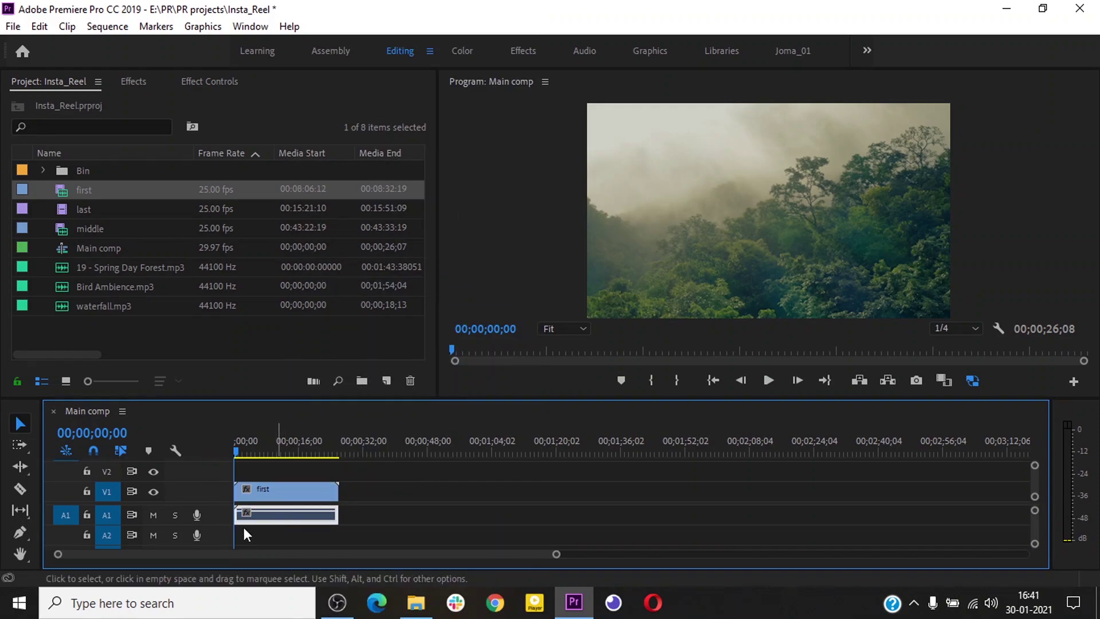
key("Delete")
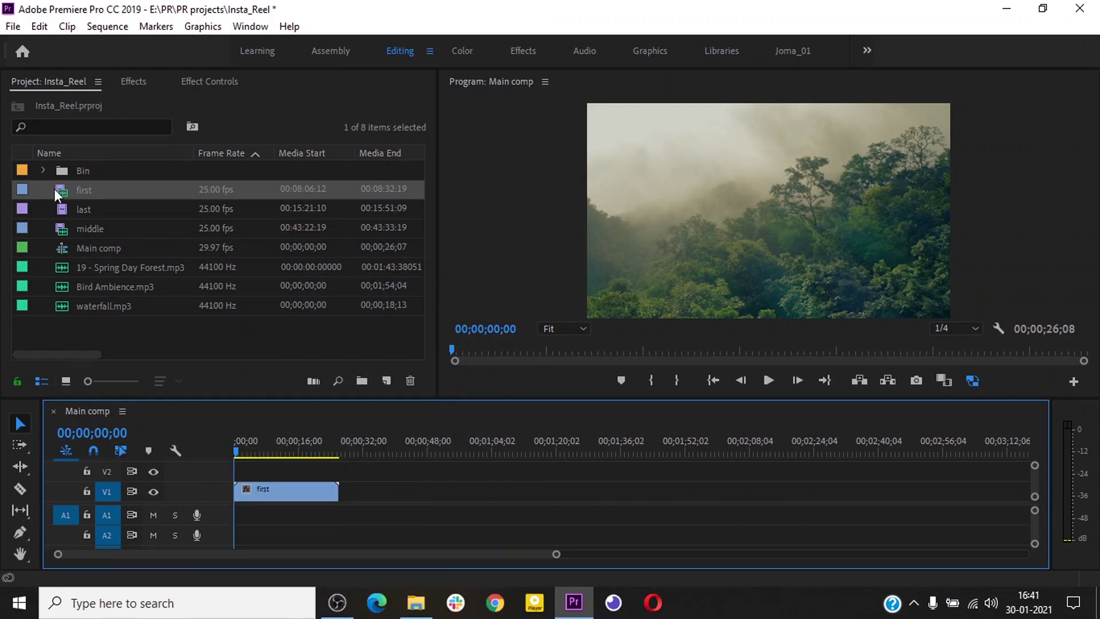
key("=")
key("=")
key("=")
key("=")
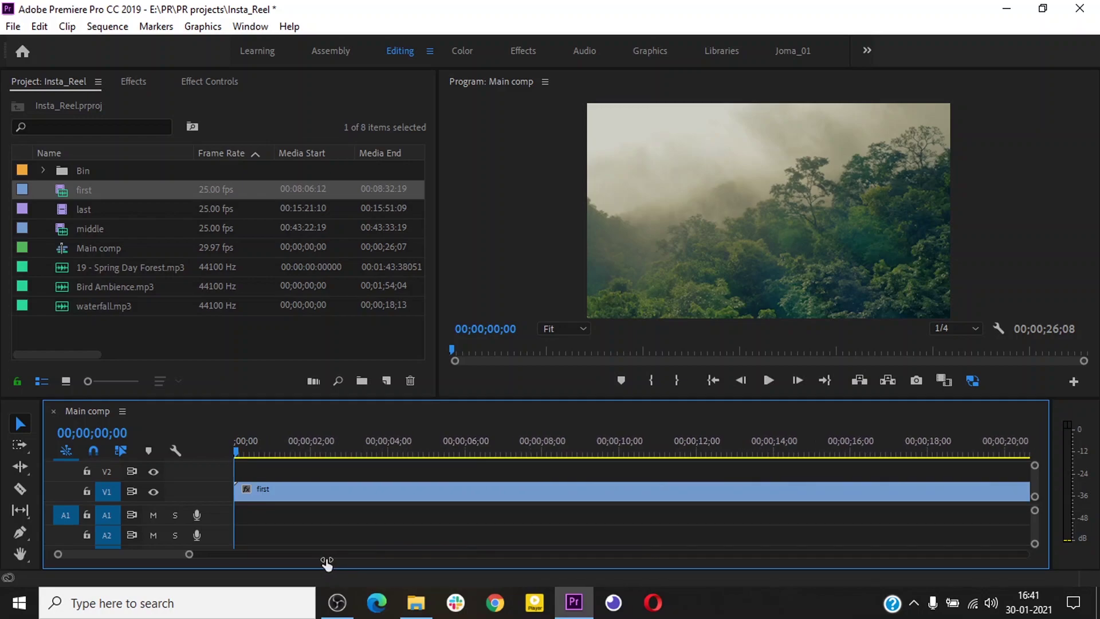
Cut away the first clip's opening 2 seconds and move the rest to the sequence start.
left_click(334, 449)
key("c")
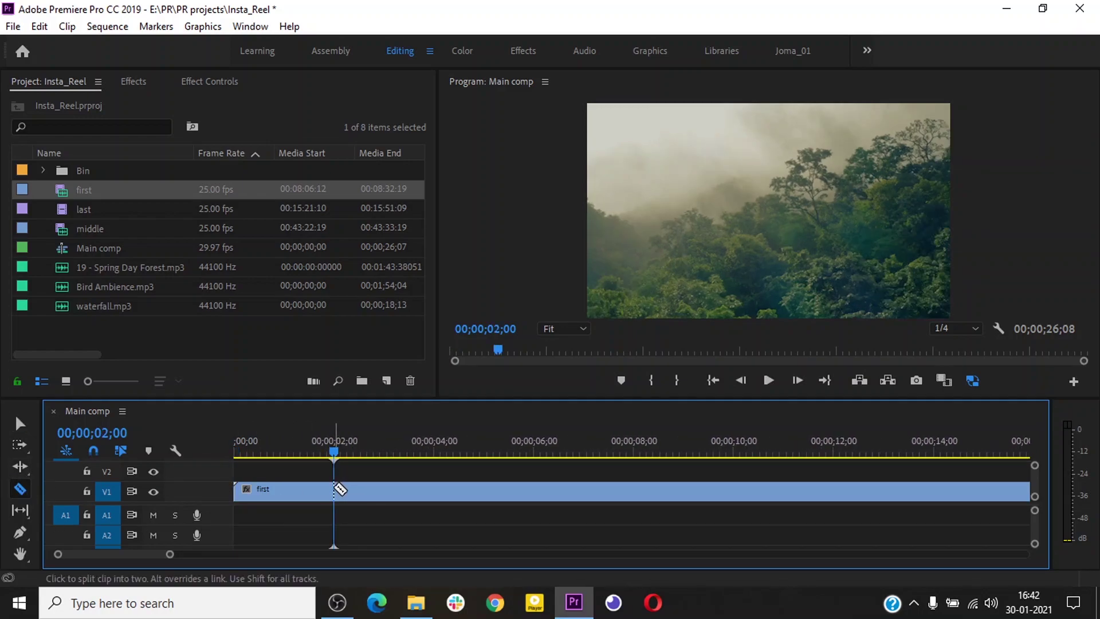
left_click(336, 488)
key("v")
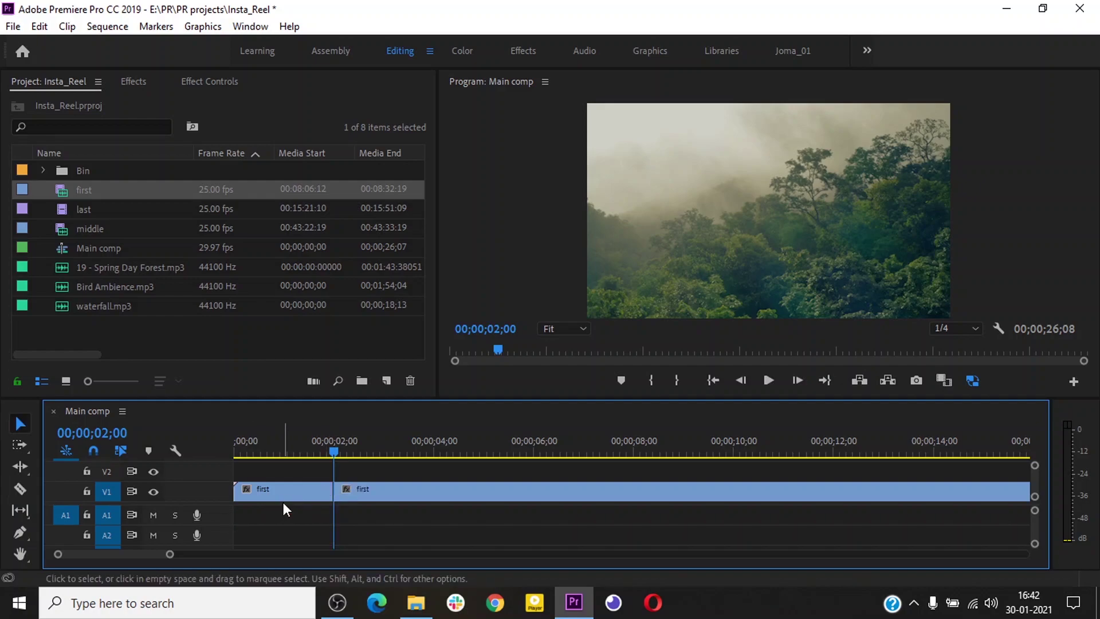
left_click(301, 485)
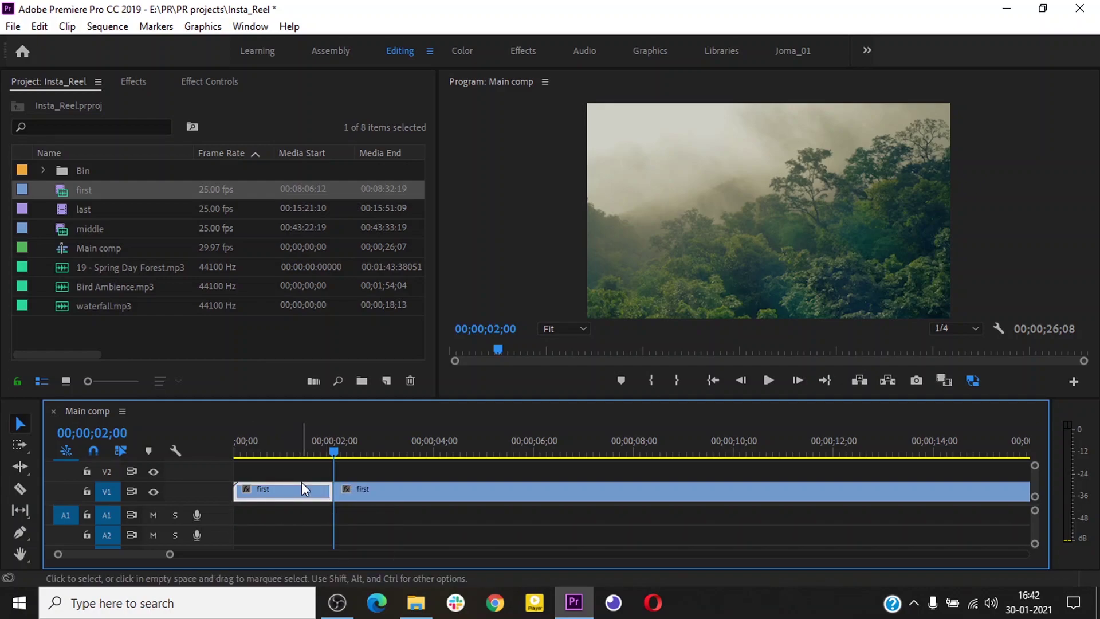
key("Delete")
left_click(370, 489)
left_click_drag(370, 490, 270, 489)
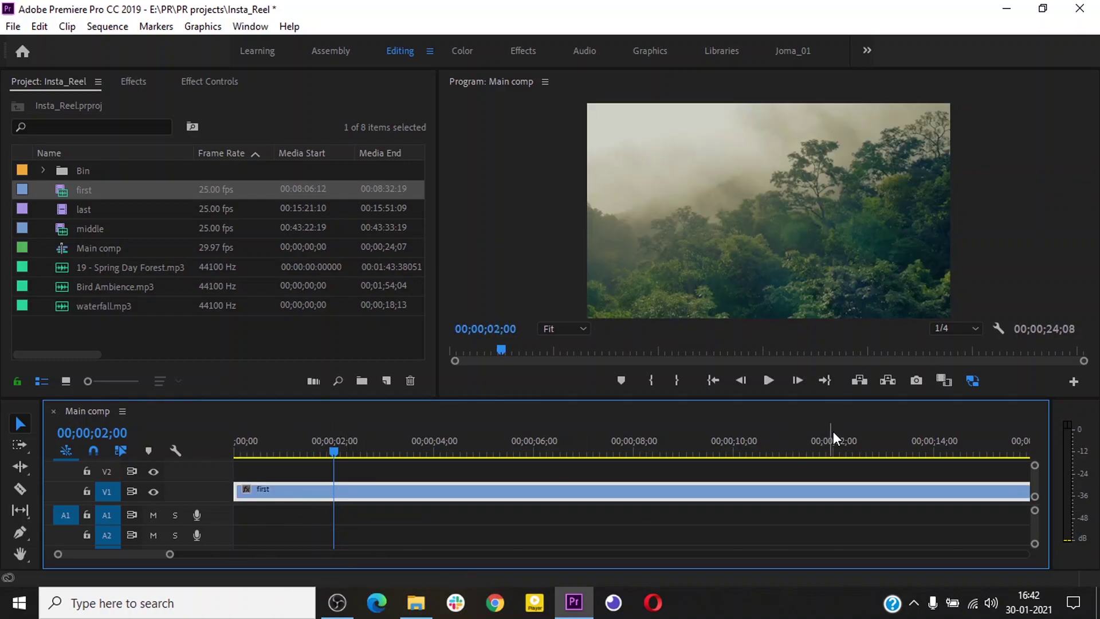
Split the first clip at 00;00;12;00 and delete everything after it.
left_click(832, 448)
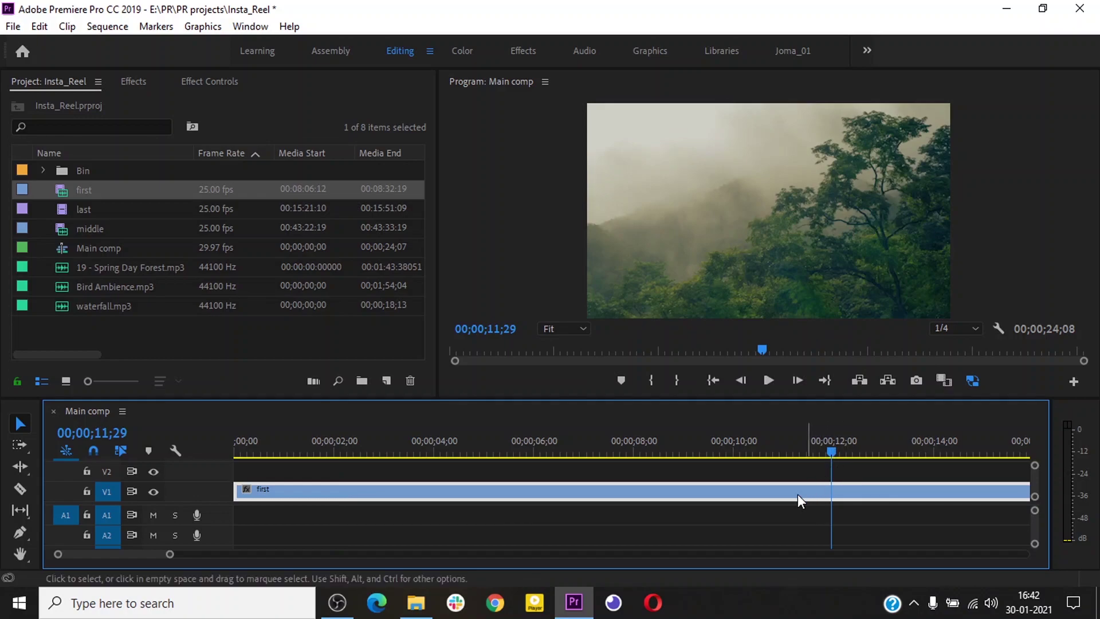
left_click_drag(170, 555, 146, 555)
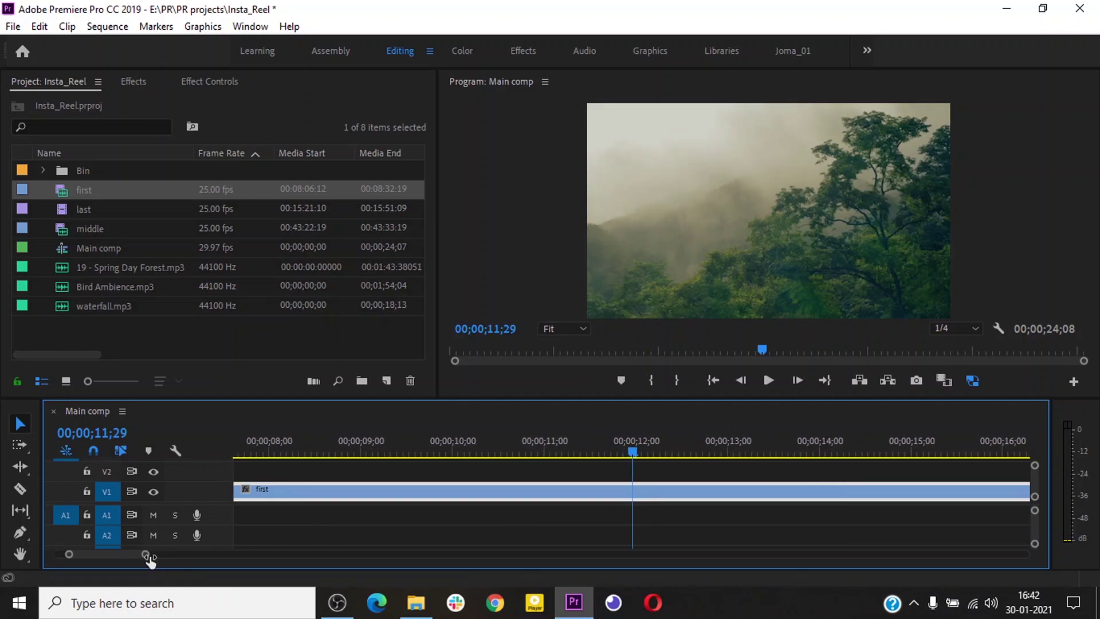
left_click(636, 454)
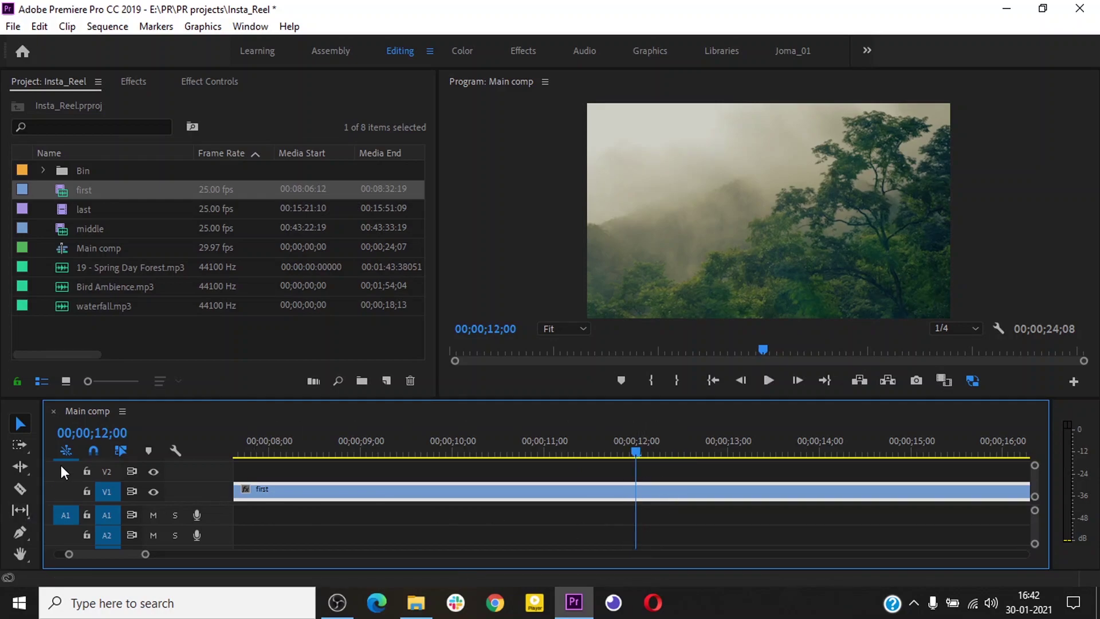
left_click(20, 490)
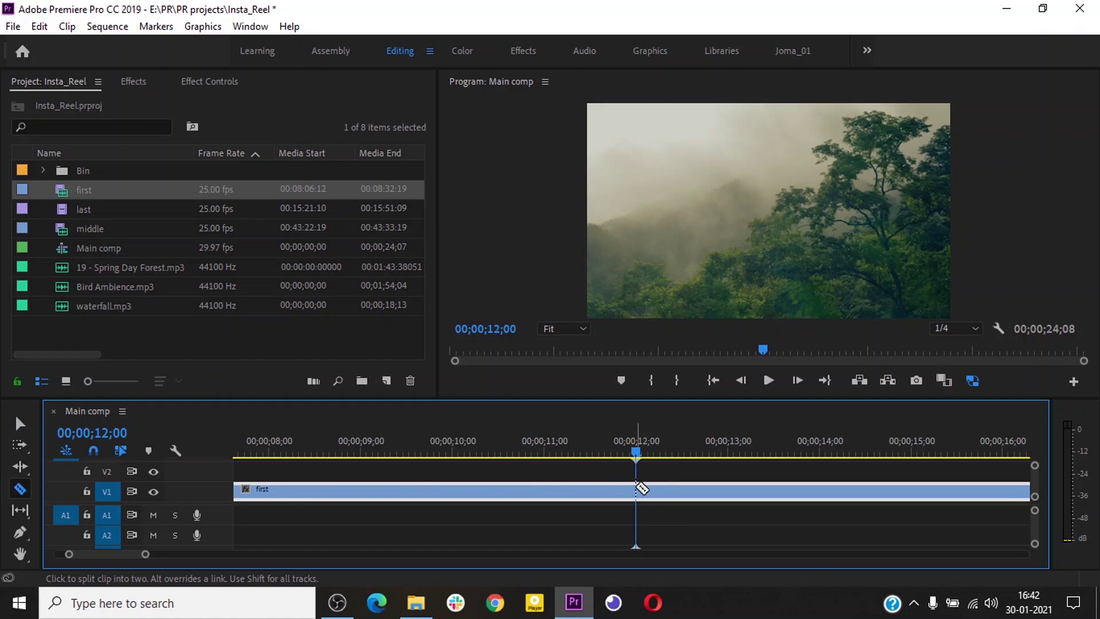
left_click(638, 489)
key("v")
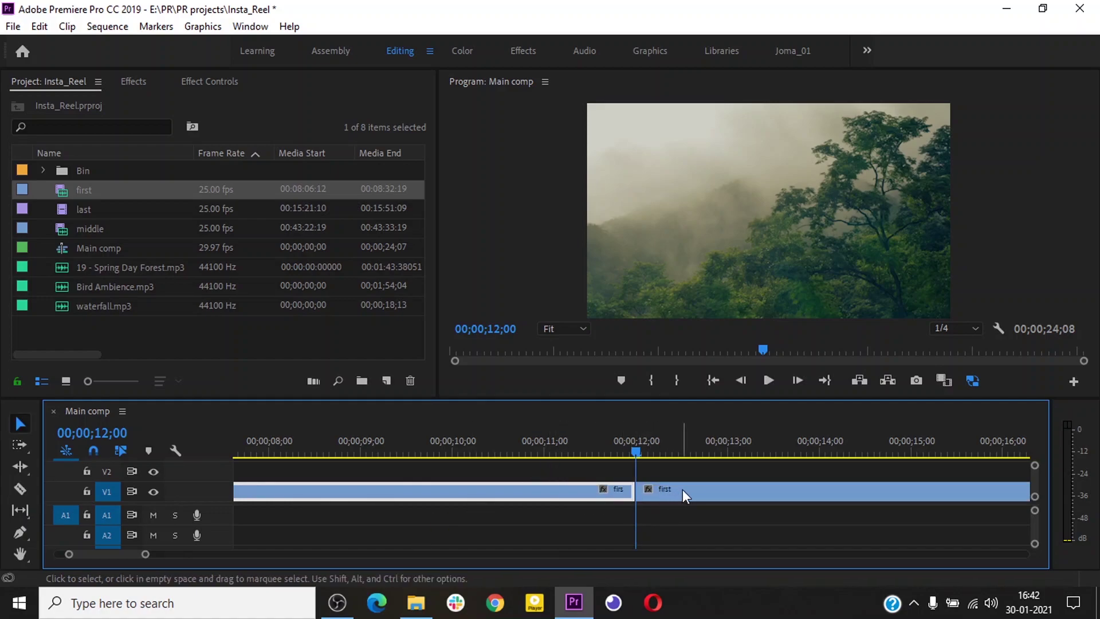
left_click(683, 492)
key("Delete")
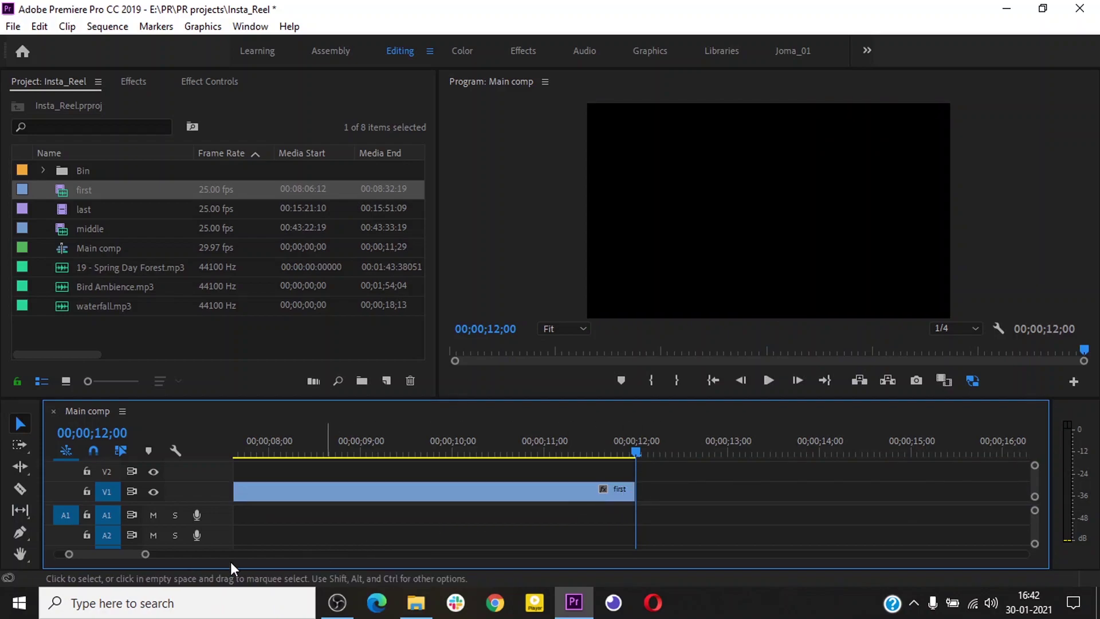
left_click_drag(146, 561, 179, 555)
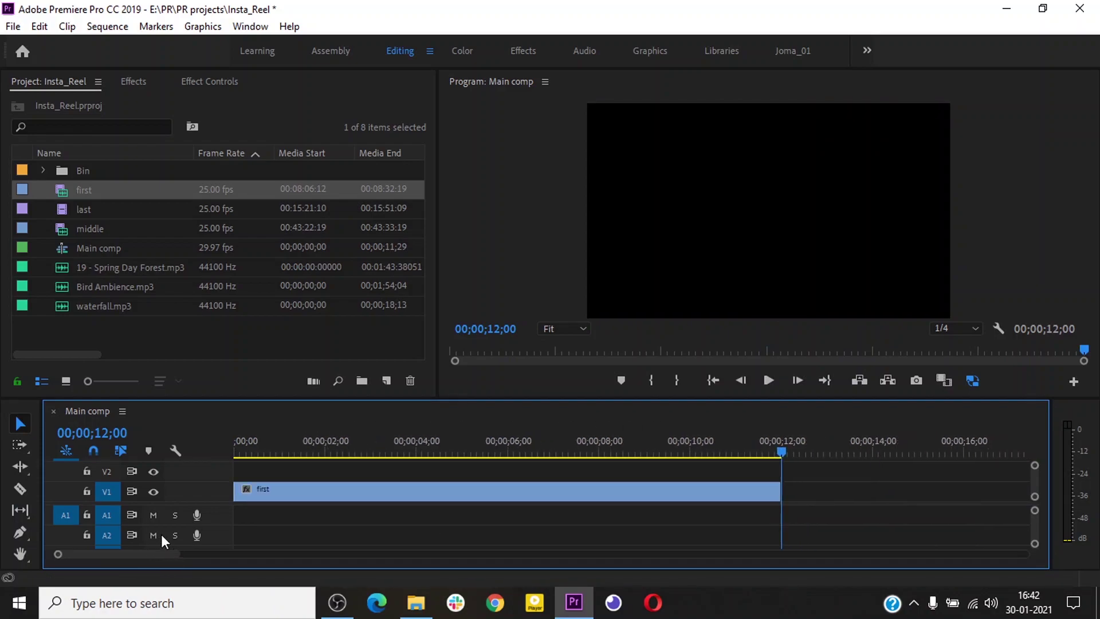
Set the first clip's Motion Scale to 60 and preview it at 00;00;04;06.
left_click(229, 81)
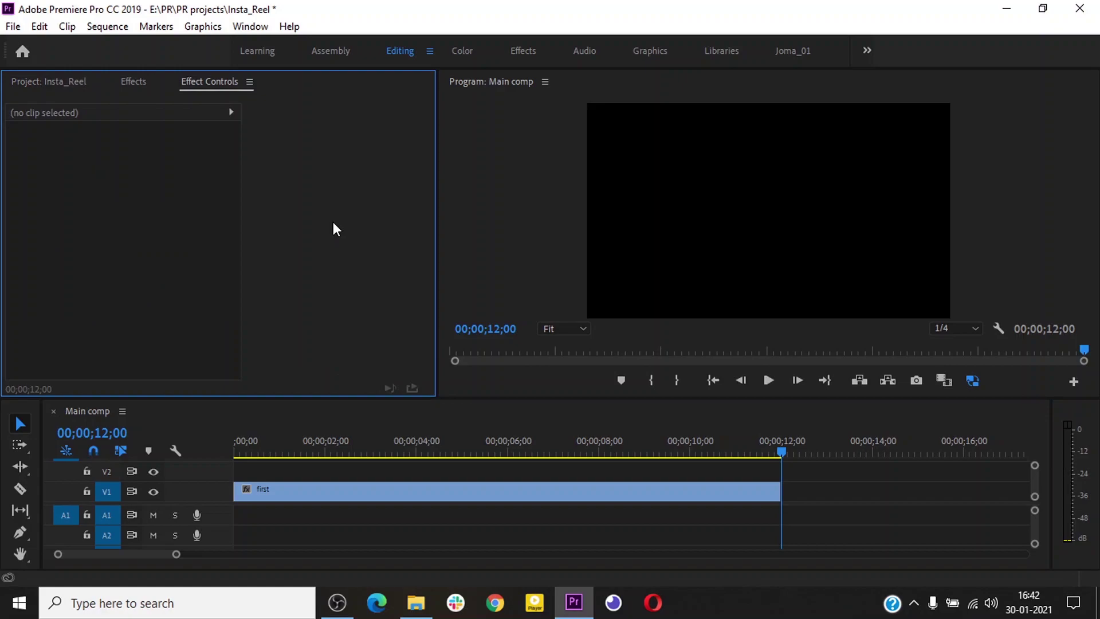
left_click(267, 491)
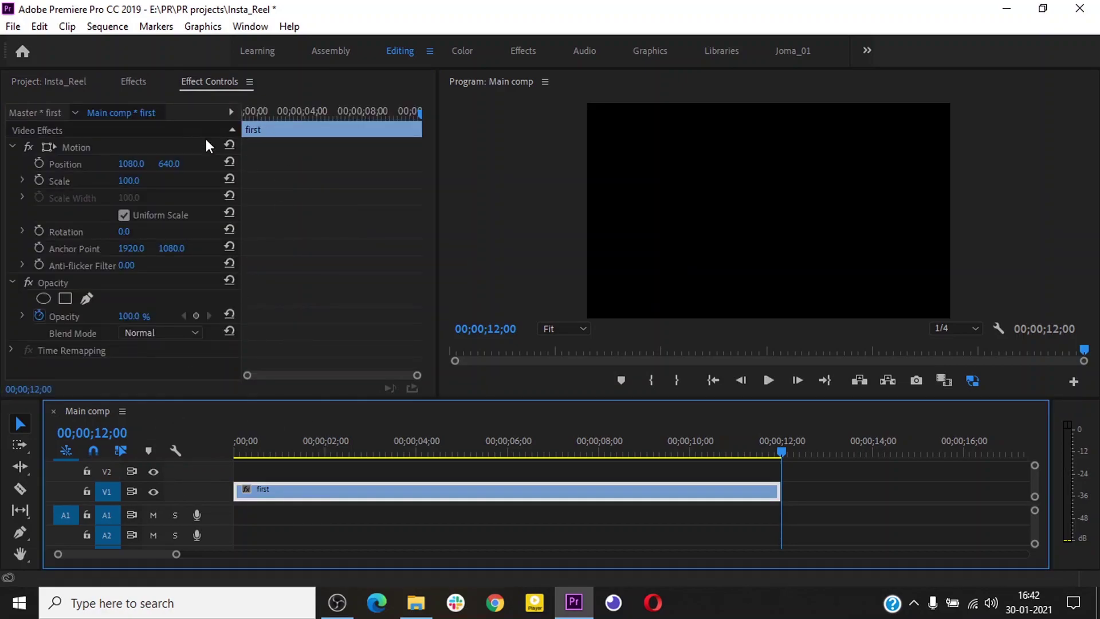
left_click(127, 181)
type("60")
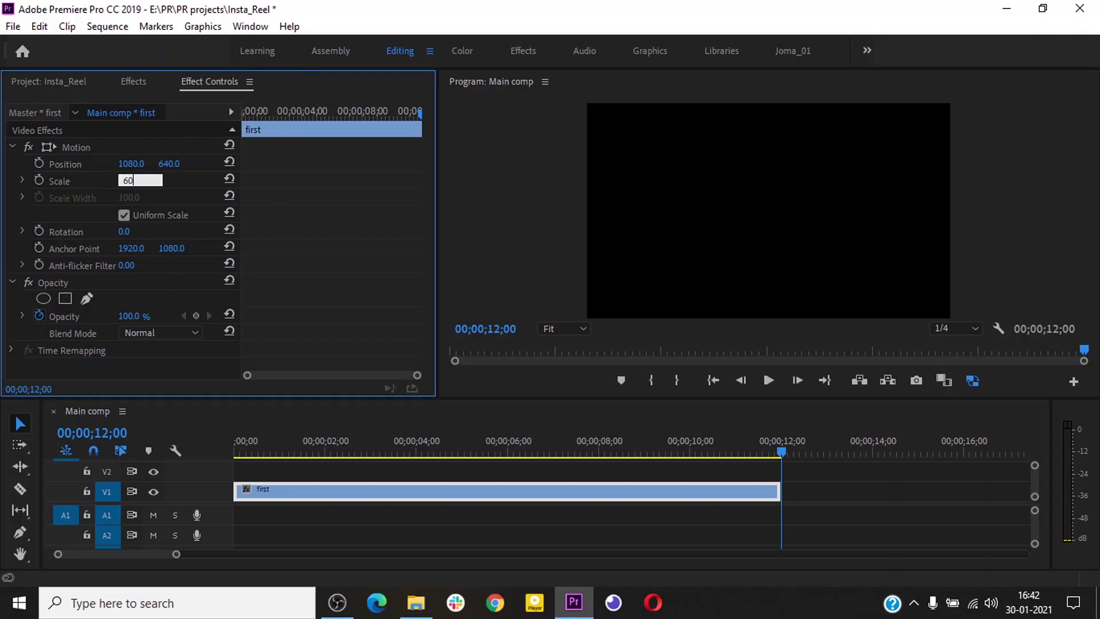
key("Return")
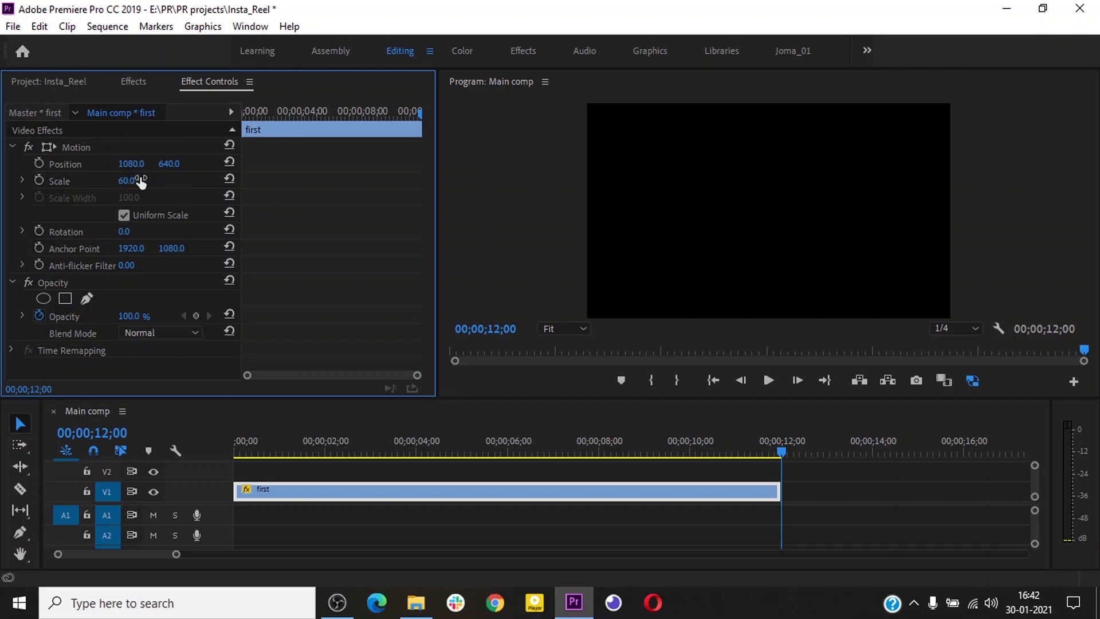
left_click(428, 452)
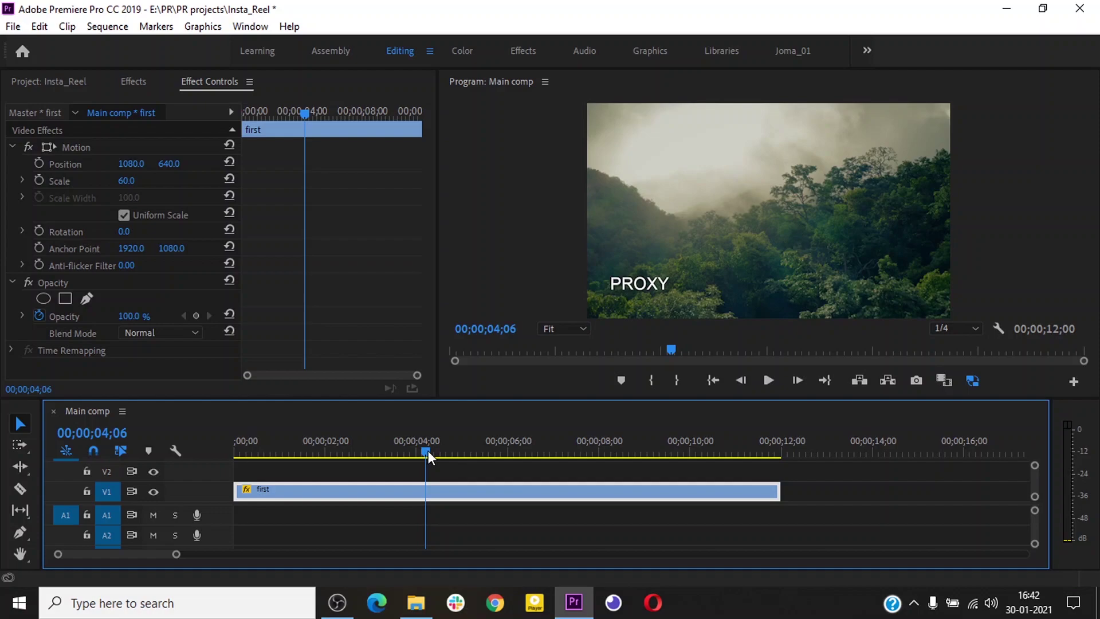
Add the middle clip to the timeline and delete its unlinked audio.
left_click(53, 78)
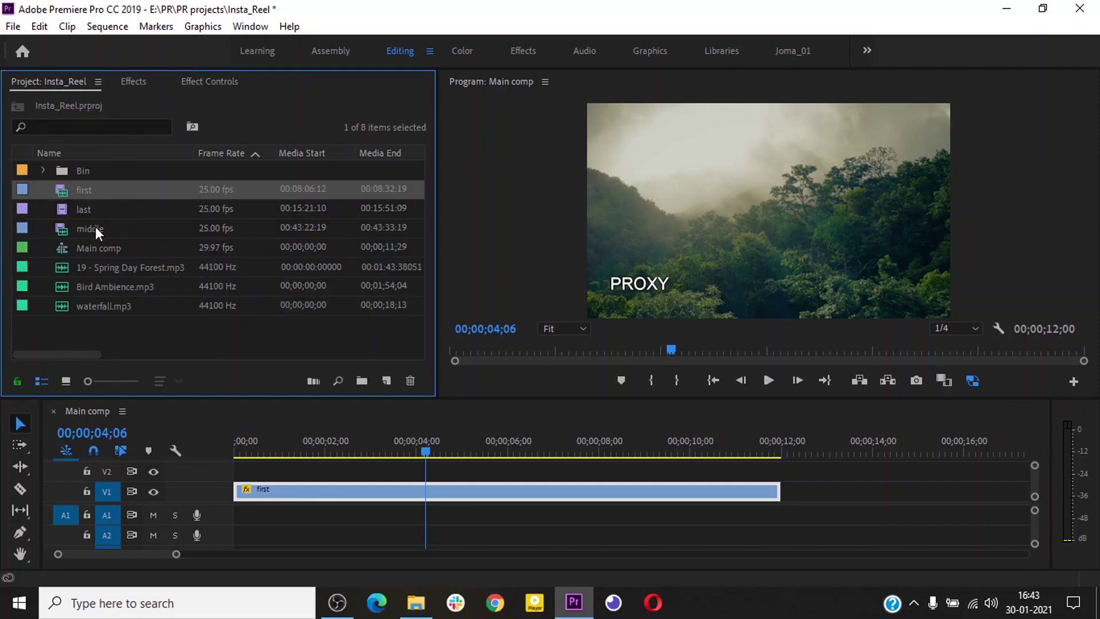
left_click_drag(95, 230, 786, 517)
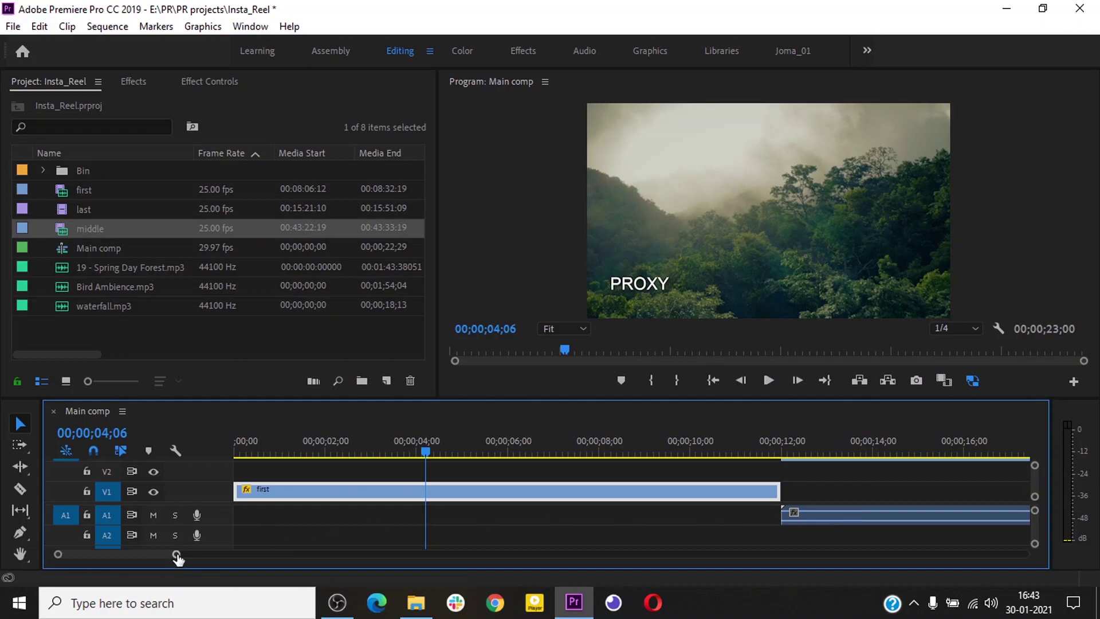
left_click_drag(177, 558, 338, 554)
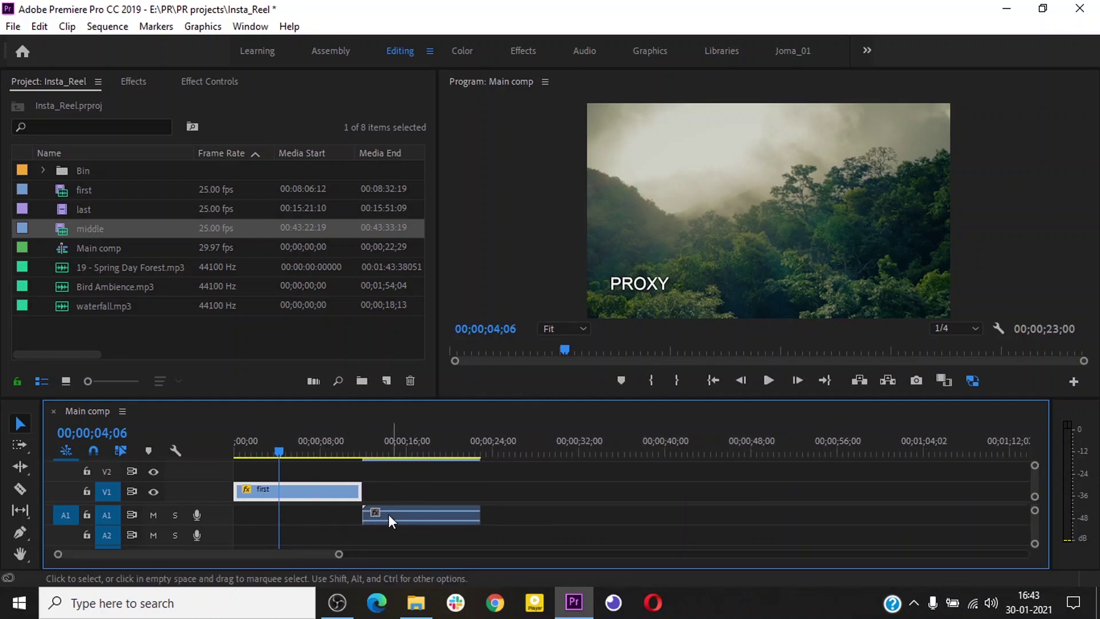
left_click(404, 514)
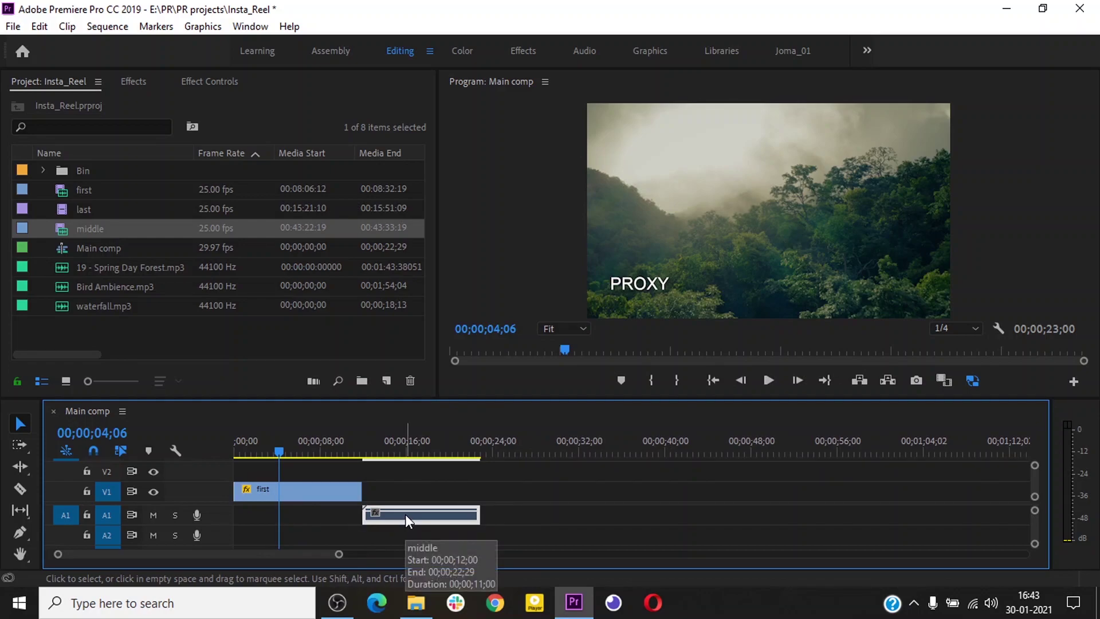
right_click(404, 514)
left_click(447, 284)
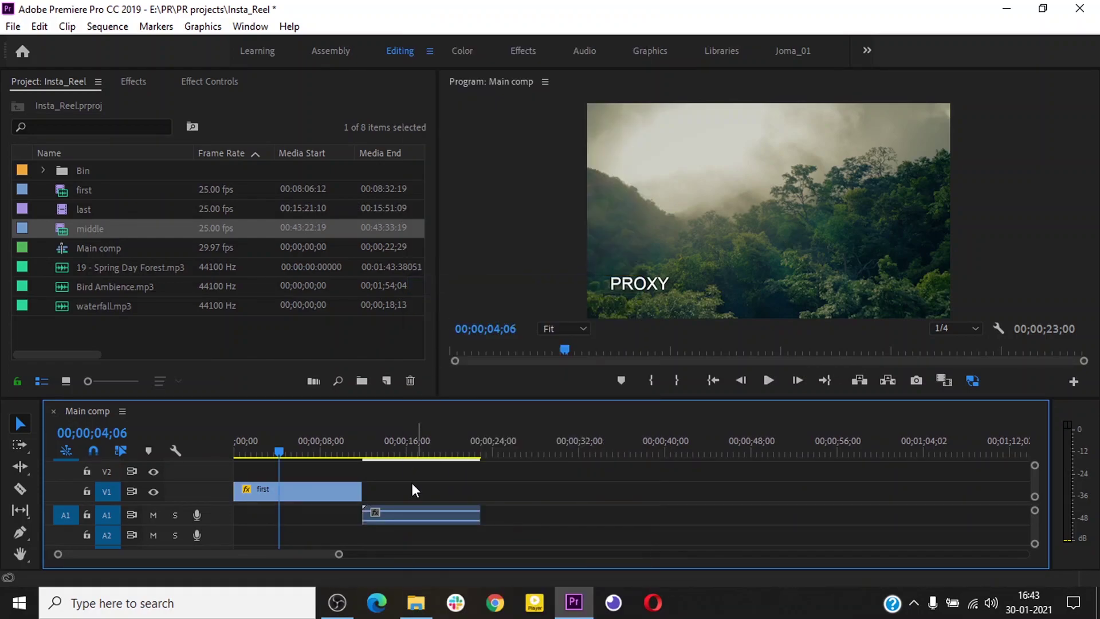
left_click(414, 513)
key("Delete")
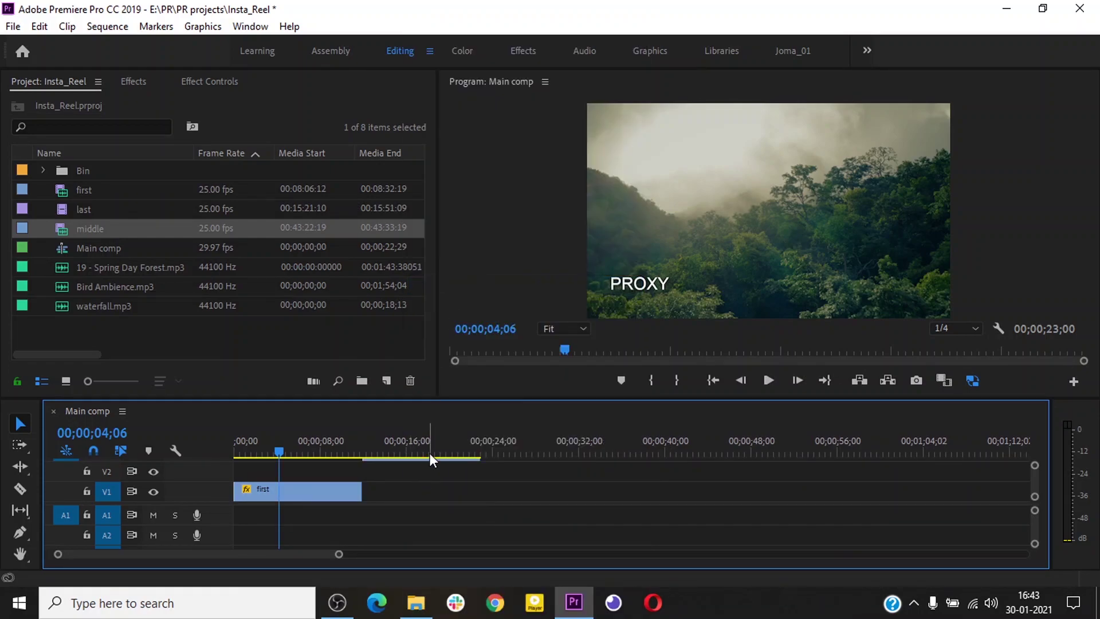
Move the middle video onto V2 above the first clip, starting at 0.
left_click_drag(427, 492, 458, 499)
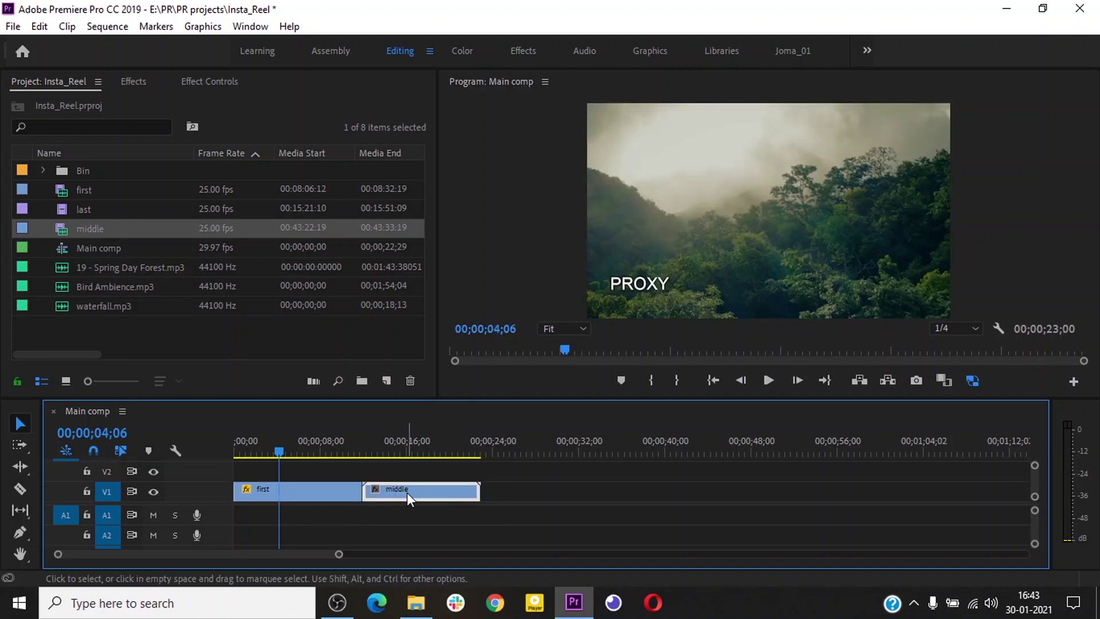
left_click(384, 450)
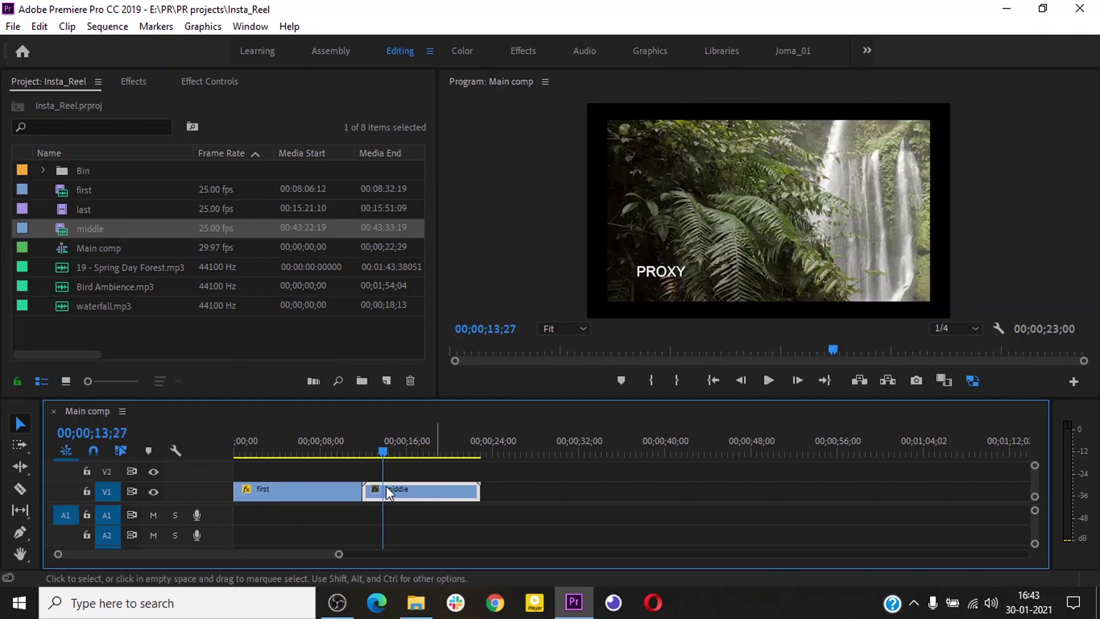
left_click_drag(397, 497, 286, 479)
left_click(289, 450)
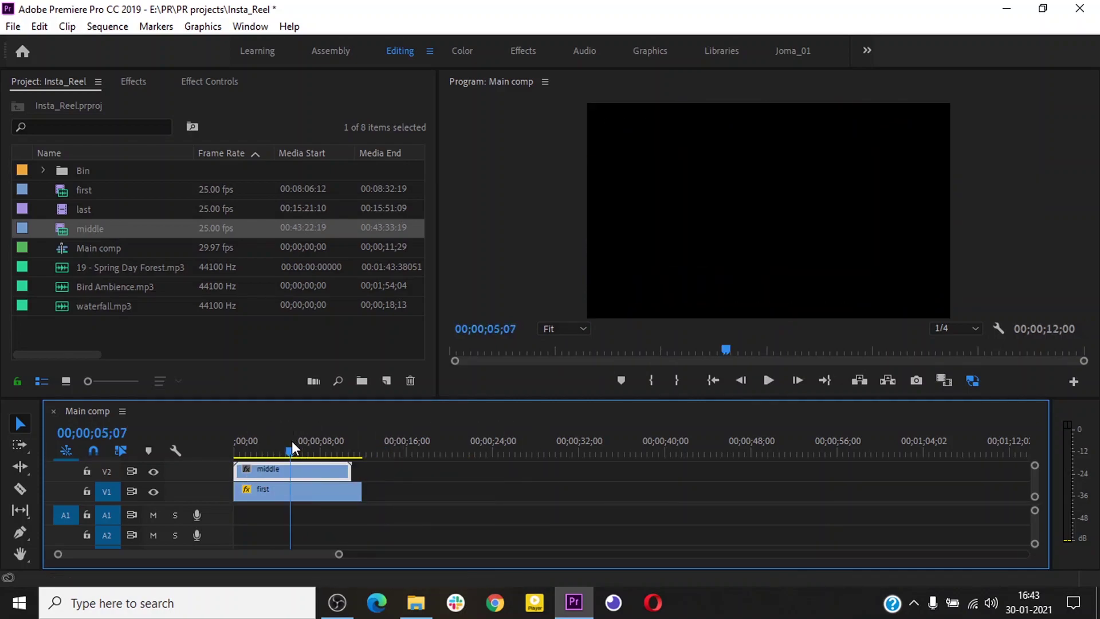
Set the middle clip's speed to 90% via Speed/Duration.
left_click_drag(339, 556, 255, 554)
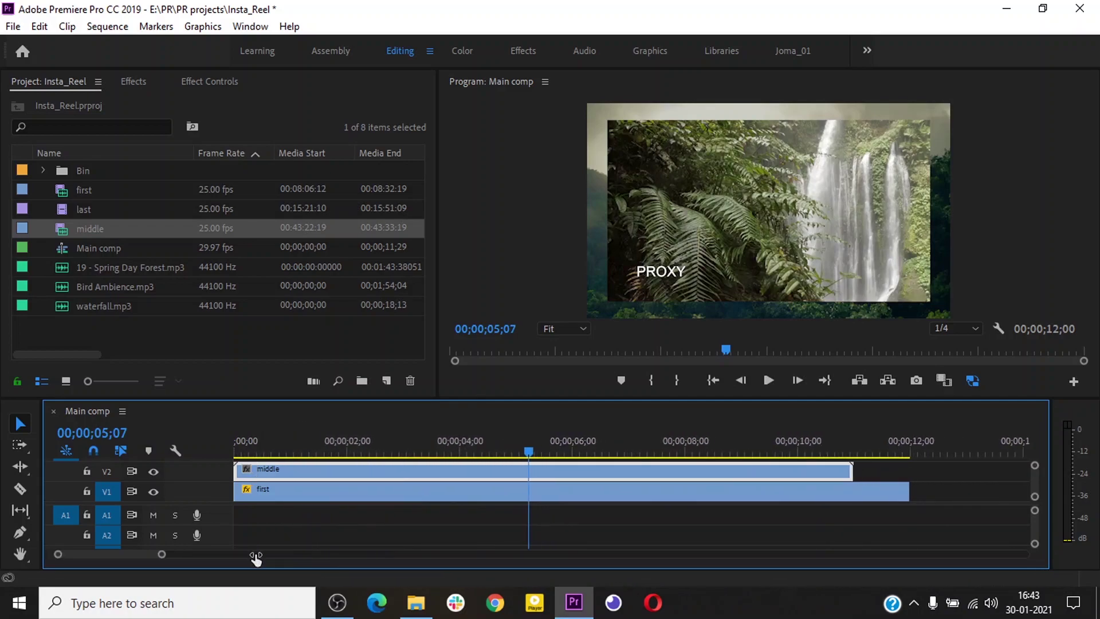
right_click(470, 469)
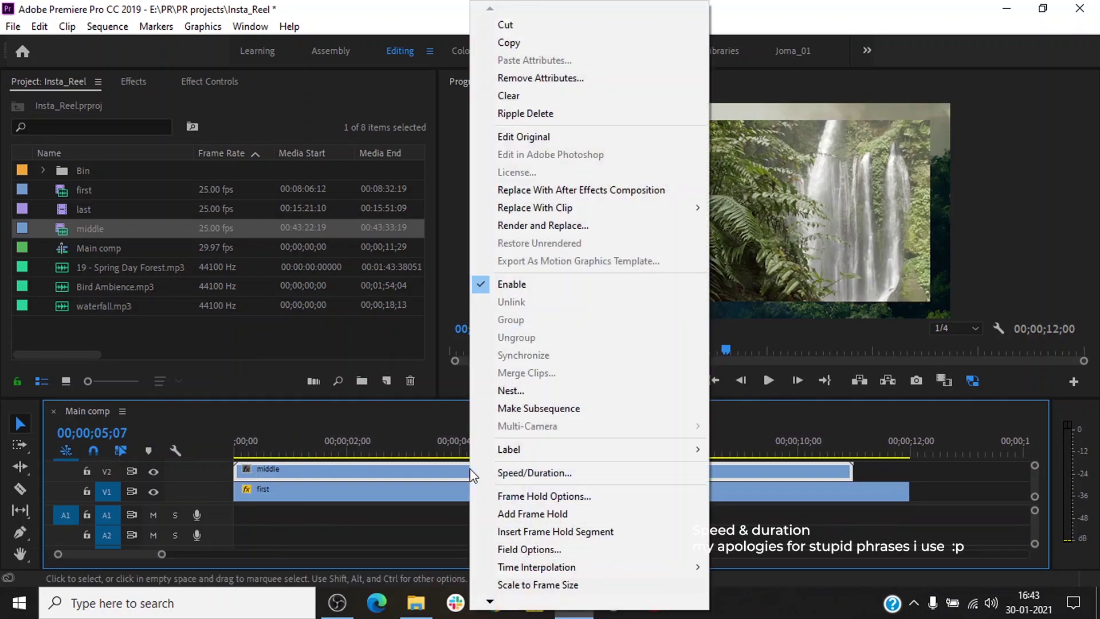
left_click(524, 470)
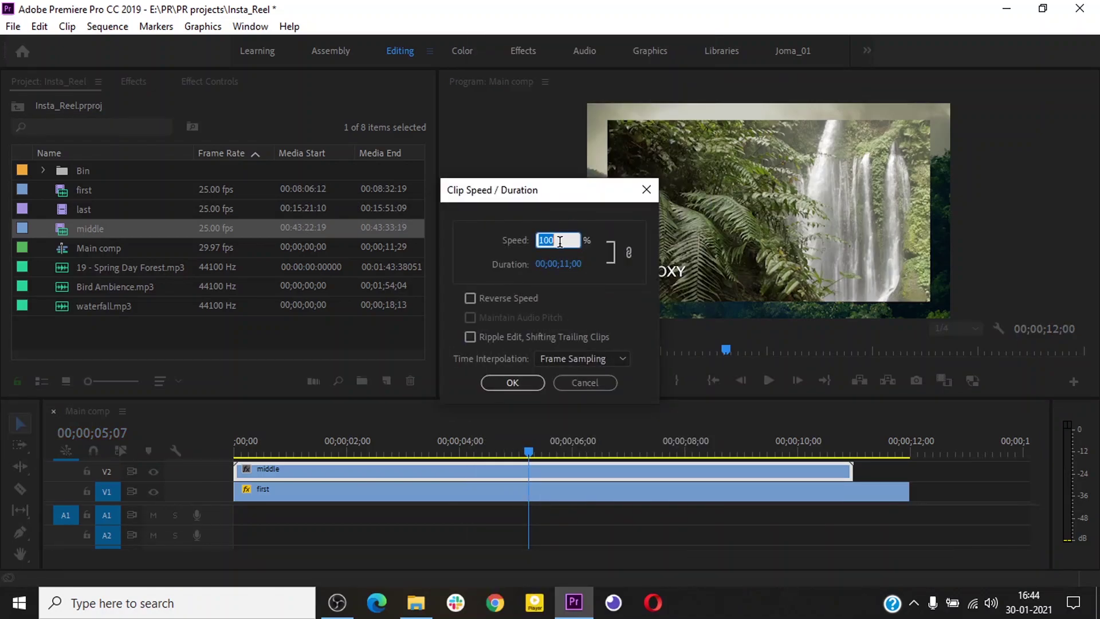
type("90")
left_click(503, 383)
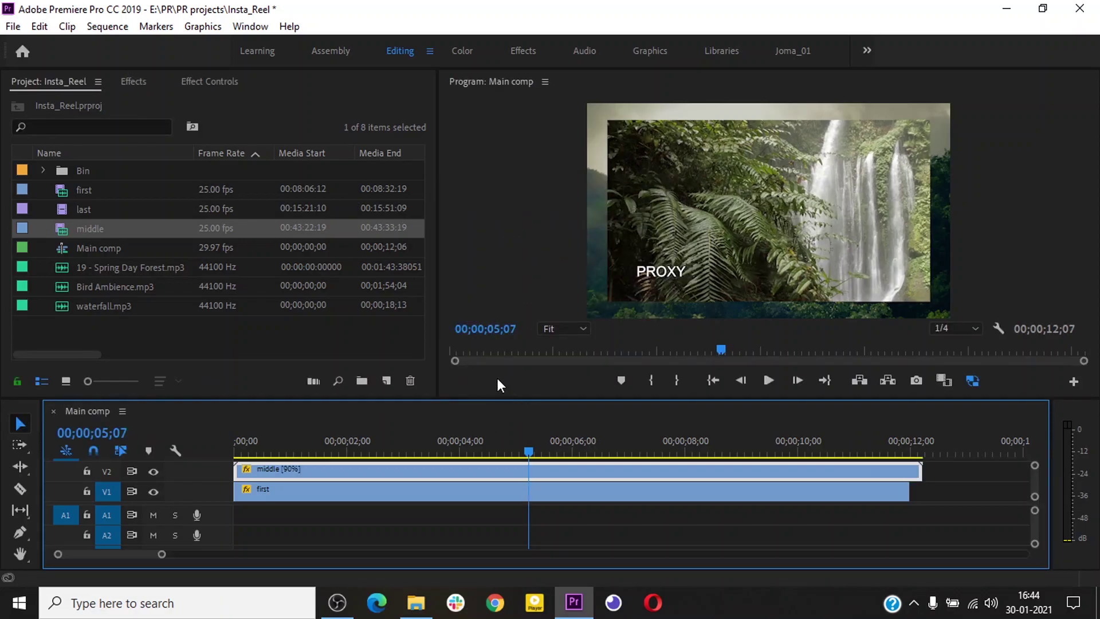
Cut the middle clip on V2 at the 12-second mark.
left_click(900, 456)
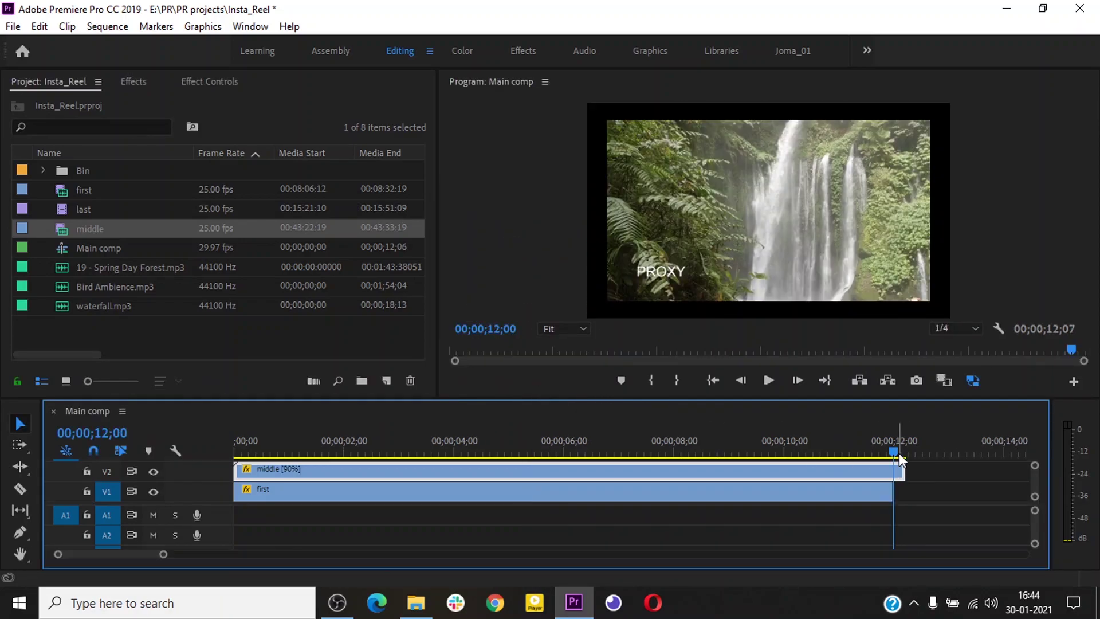
key("c")
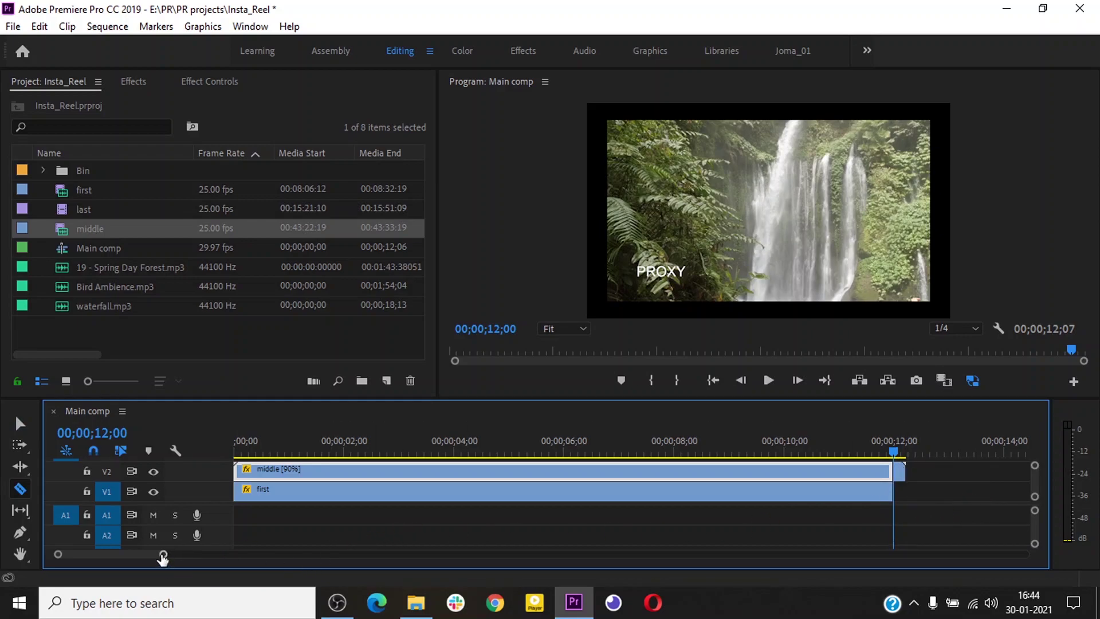
scroll(132, 554, "down", 3)
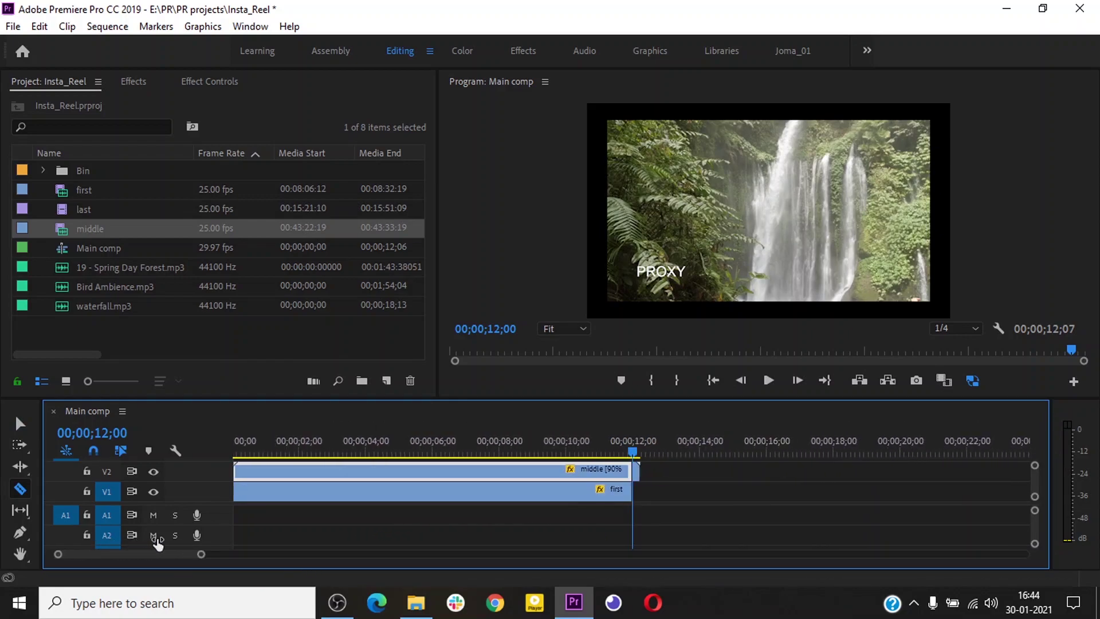
scroll(149, 547, "up", 5)
left_click(671, 476)
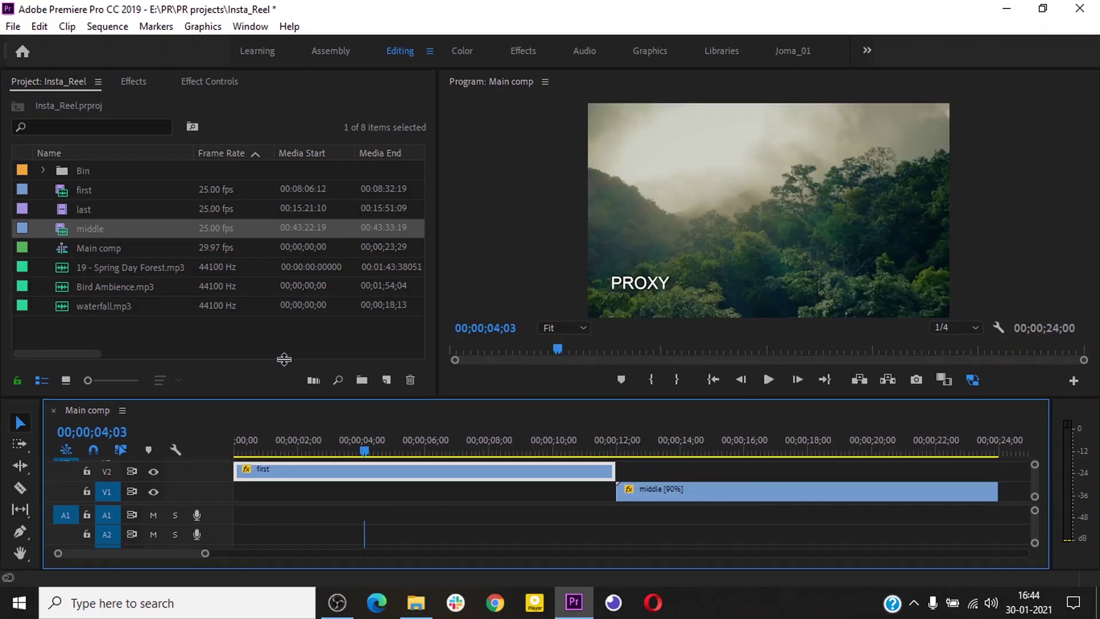
left_click_drag(284, 397, 284, 359)
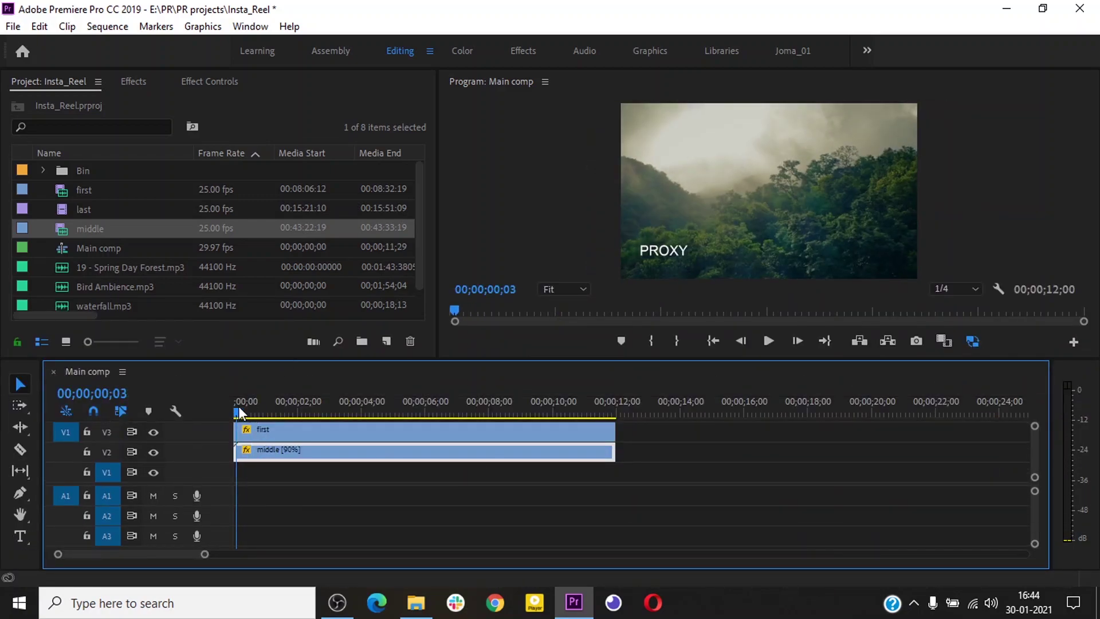
Add the last clip to the bottom video track and split it at 00;00;03;00.
left_click_drag(238, 407, 267, 410)
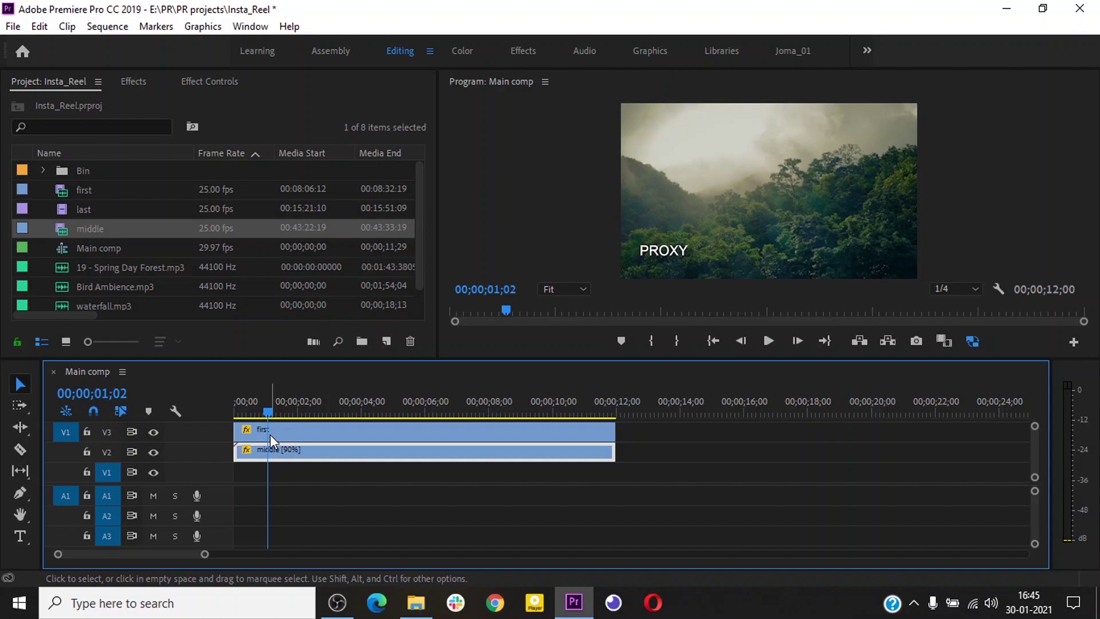
left_click(80, 211)
left_click_drag(99, 213, 221, 482)
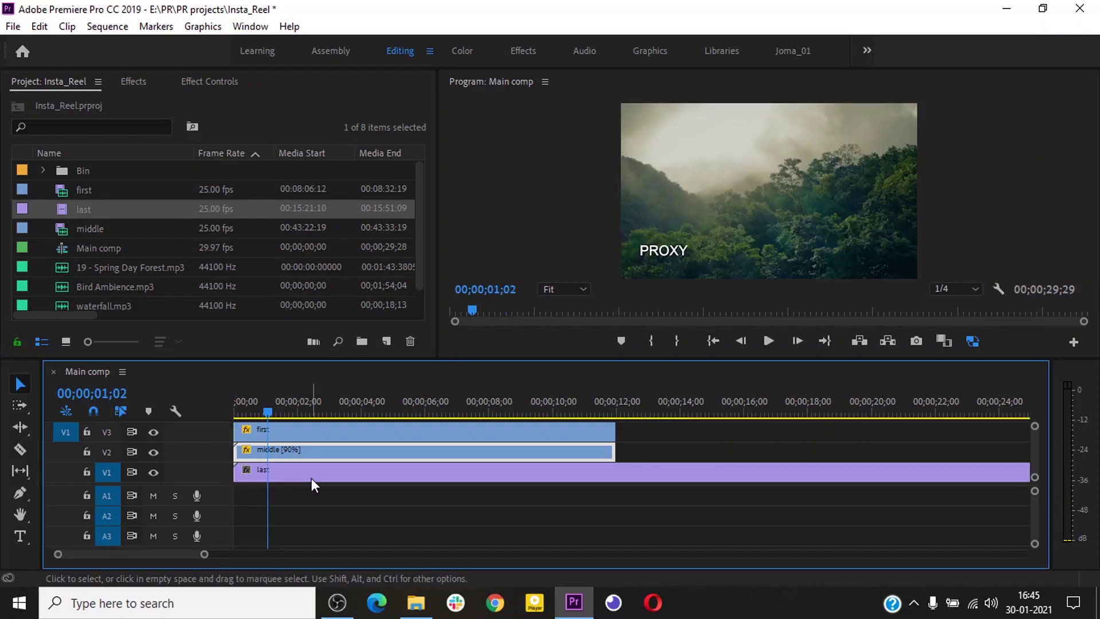
left_click(347, 415)
left_click_drag(347, 418, 330, 416)
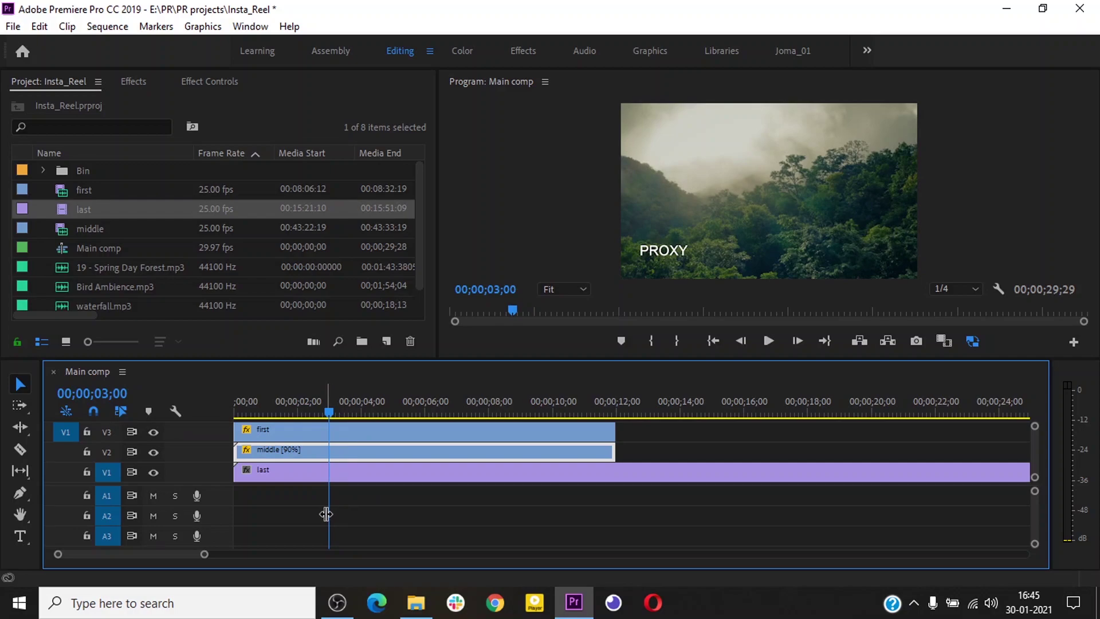
key("c")
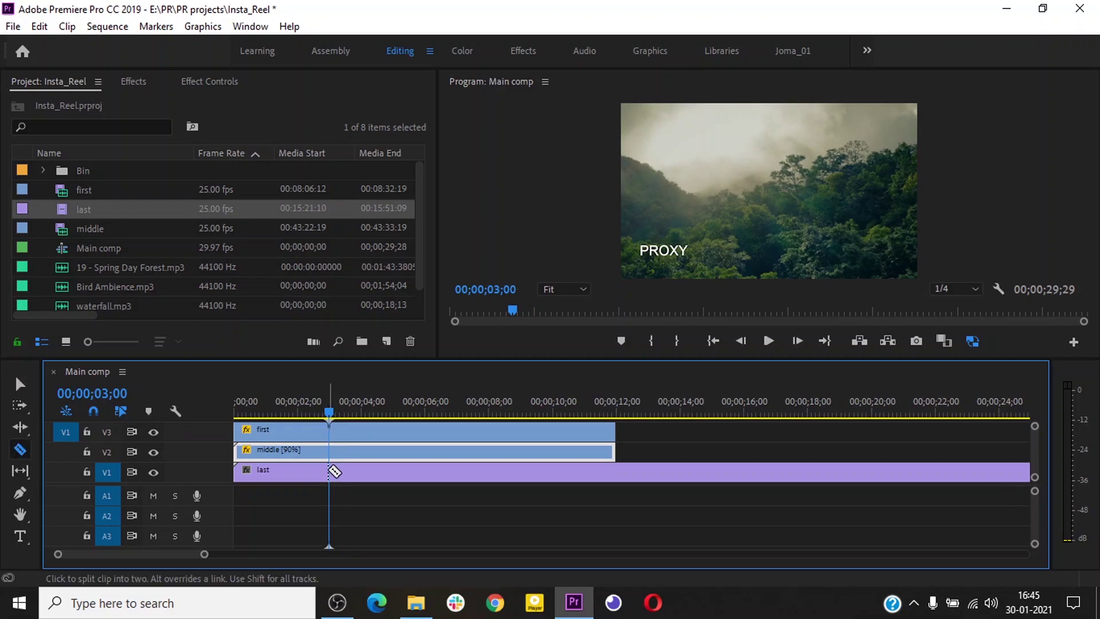
left_click(330, 470)
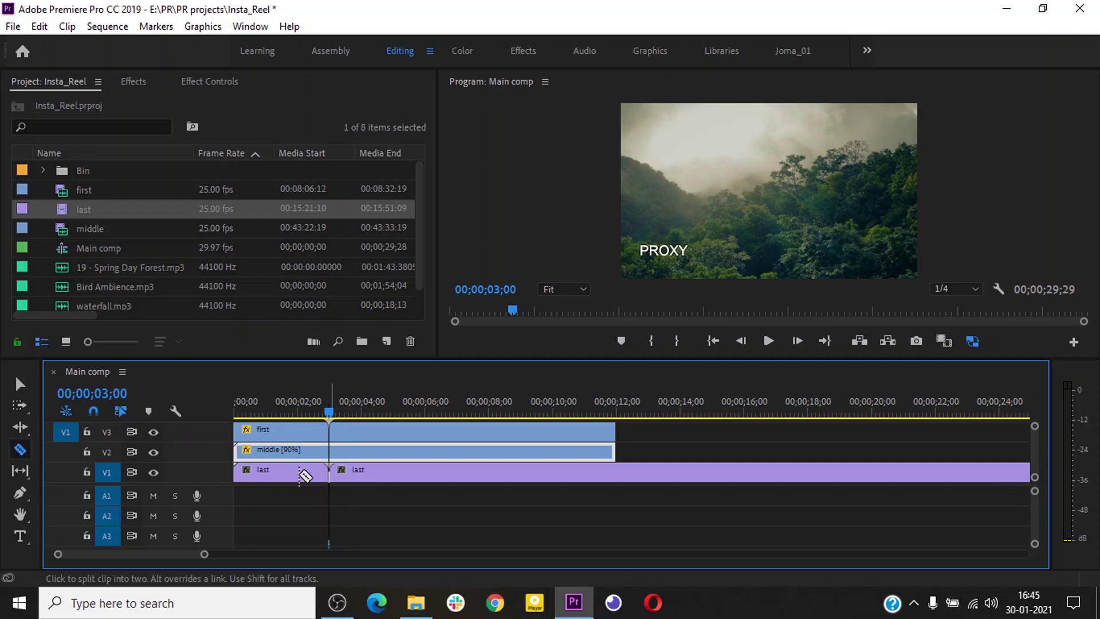
Move the last clip to the sequence start and hide the middle and first tracks.
key("v")
left_click(297, 473)
mouse_move(296, 473)
left_mouse_down()
mouse_move(413, 479)
mouse_move(300, 481)
mouse_move(299, 470)
left_mouse_up()
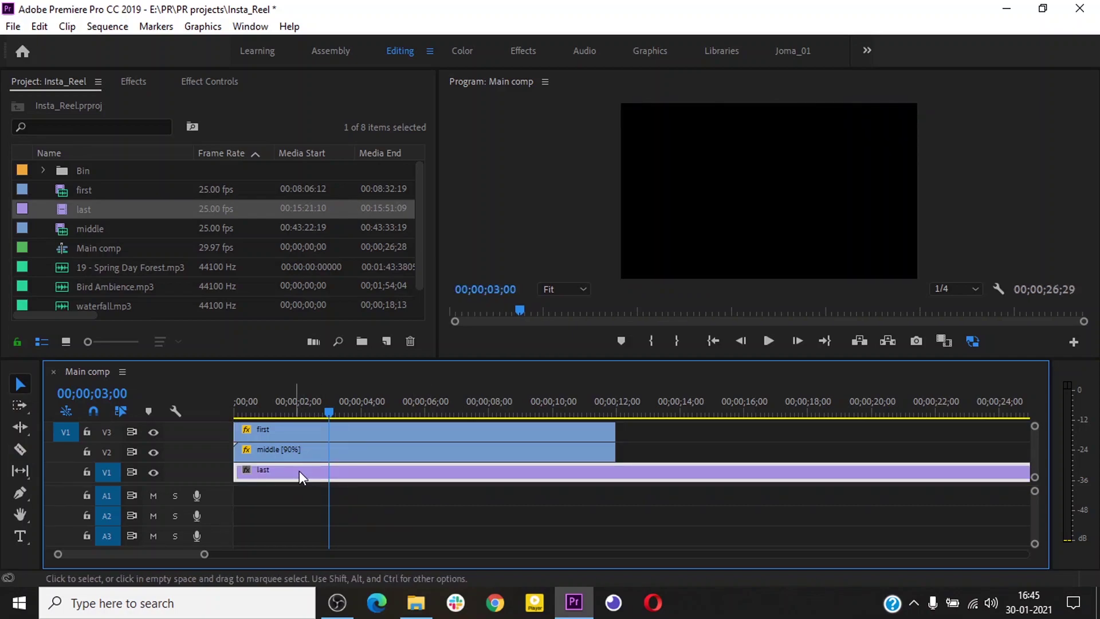
left_click_drag(328, 411, 615, 413)
left_click(153, 452)
left_click(153, 432)
Cut the last clip at 12 seconds and delete the part beyond.
key("c")
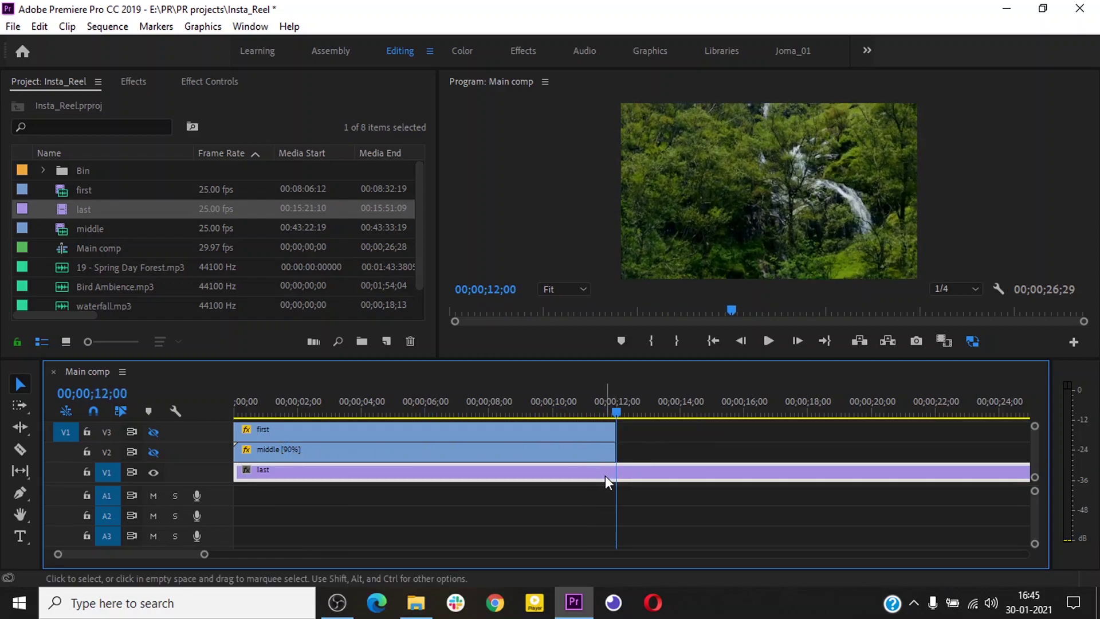
left_click(601, 473)
left_click(621, 473)
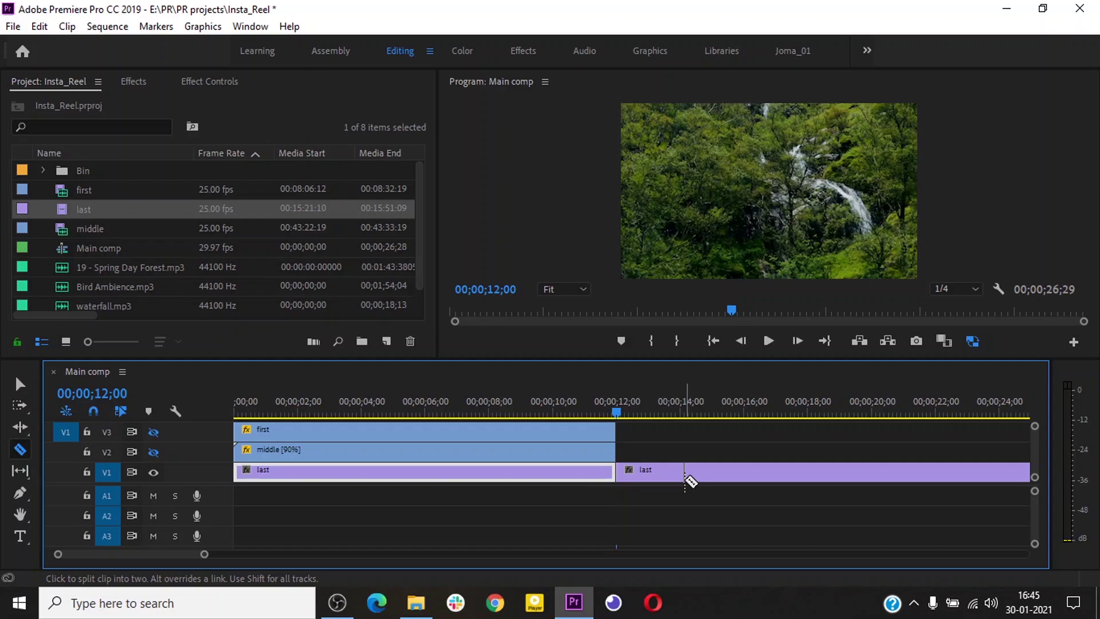
key("v")
left_click(675, 473)
key("Delete")
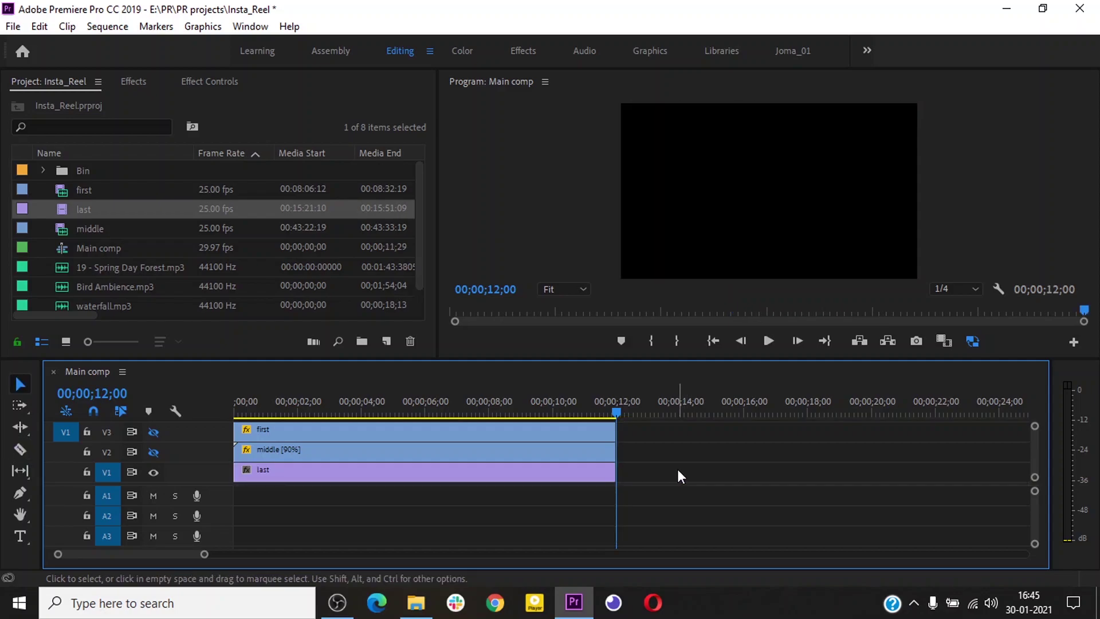
left_click(471, 475)
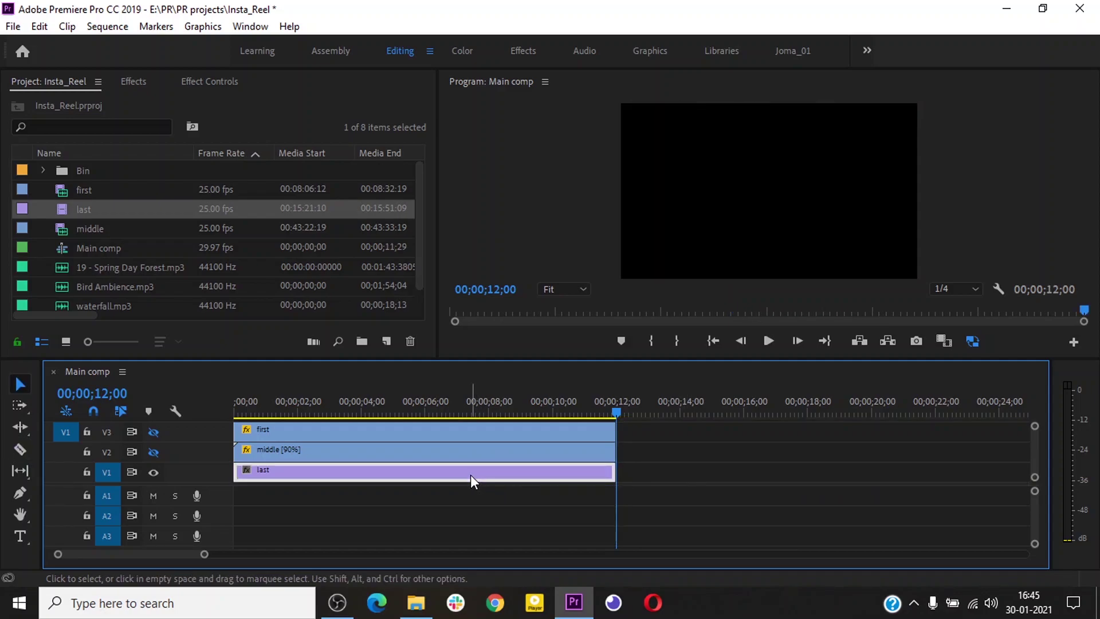
Set the last clip's Scale to 60, then return to the project bin.
left_click(444, 406)
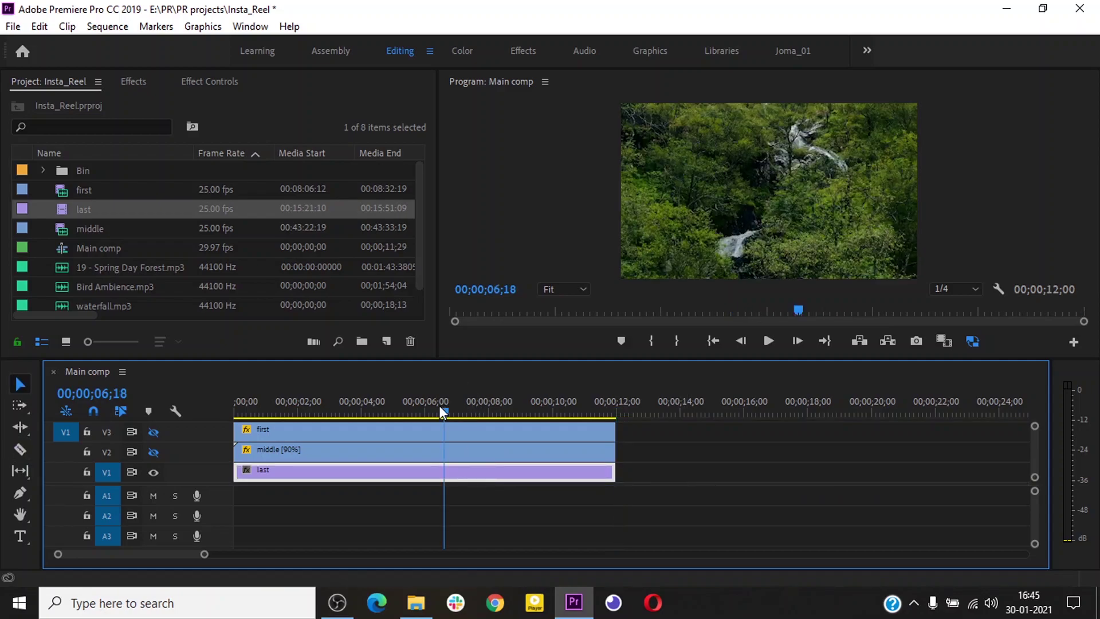
left_click(207, 81)
left_click(137, 180)
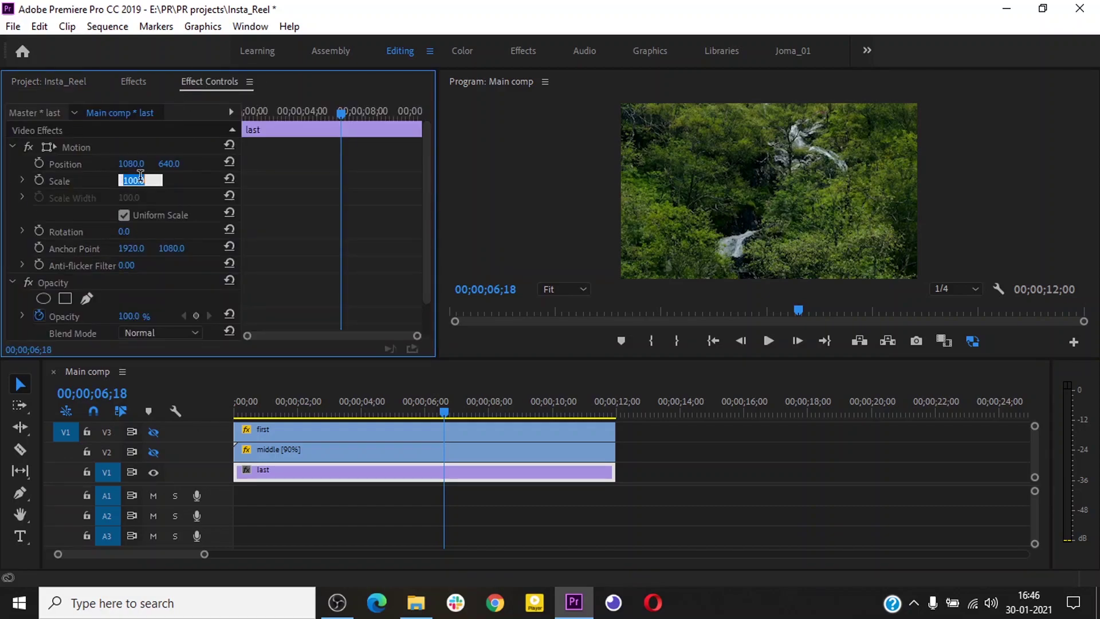
type("60")
key("Return")
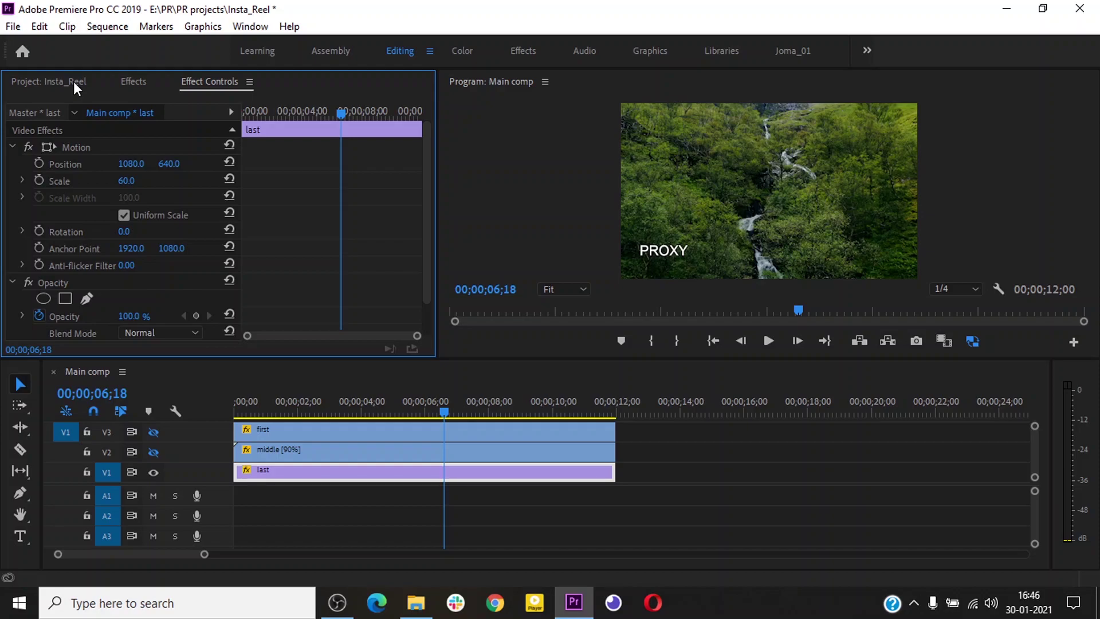
left_click(73, 82)
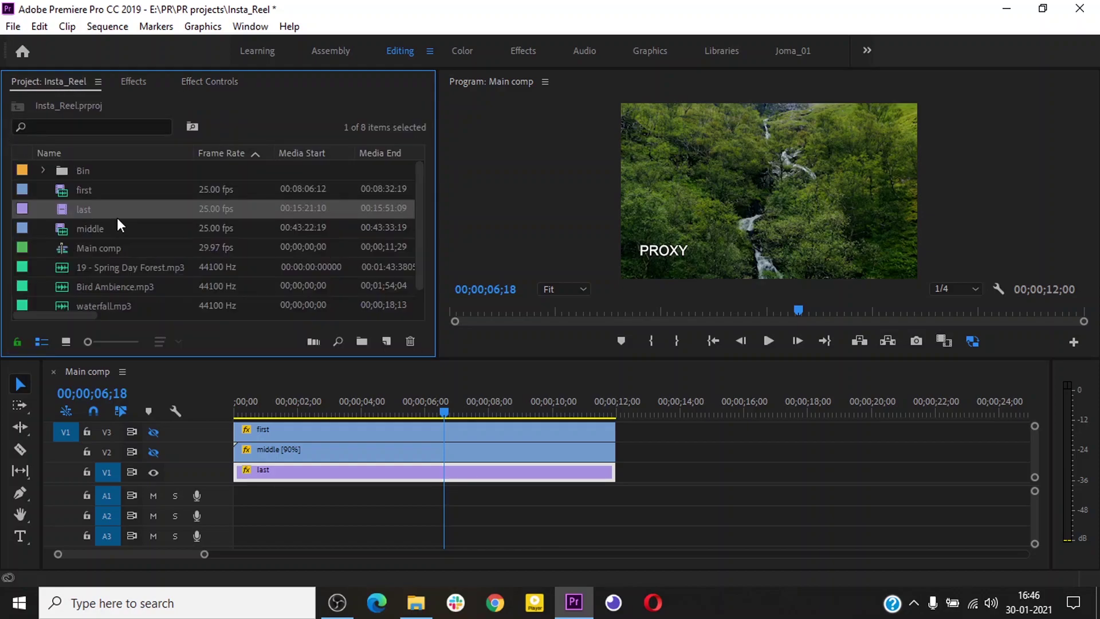
Change Main comp's frame size to 2160×3840 in Sequence Settings, accepting preview deletion.
left_click(96, 247)
right_click(96, 248)
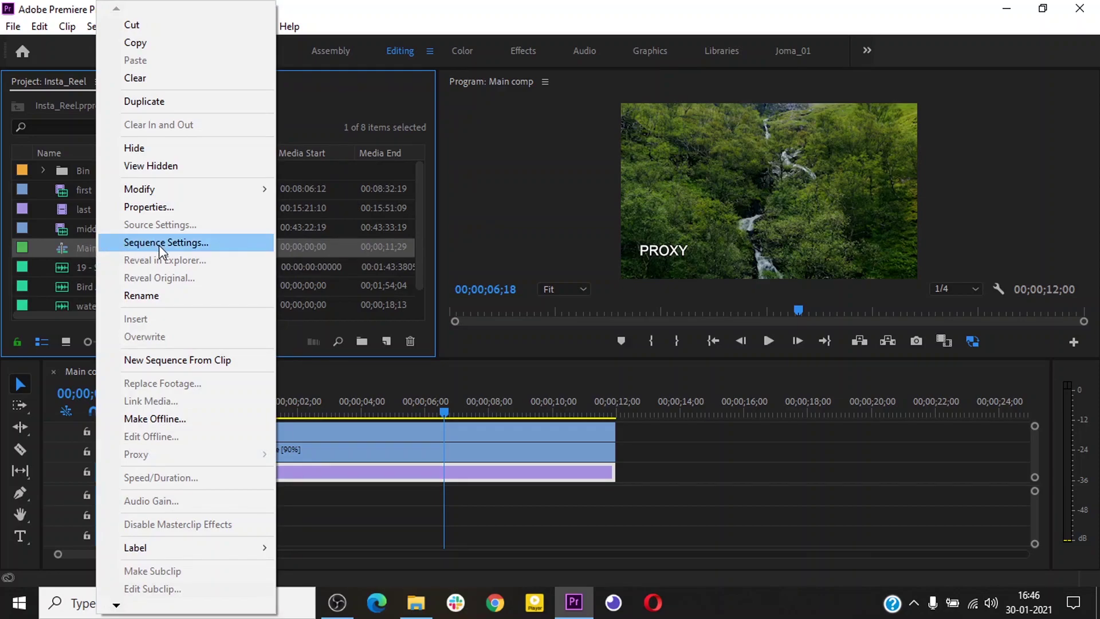
left_click(160, 245)
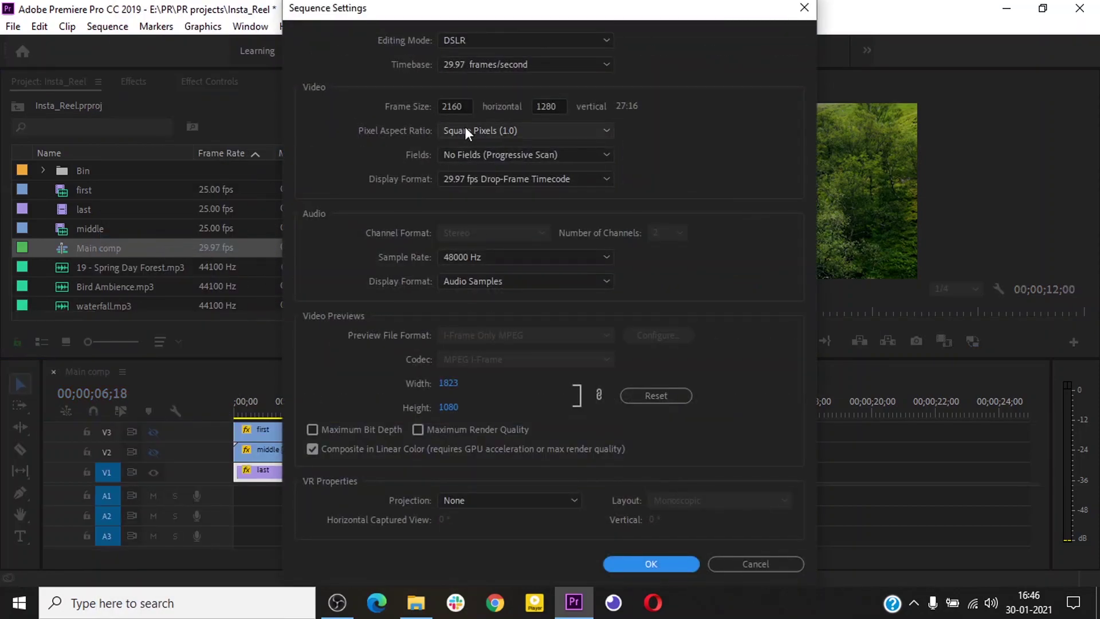
double_click(548, 106)
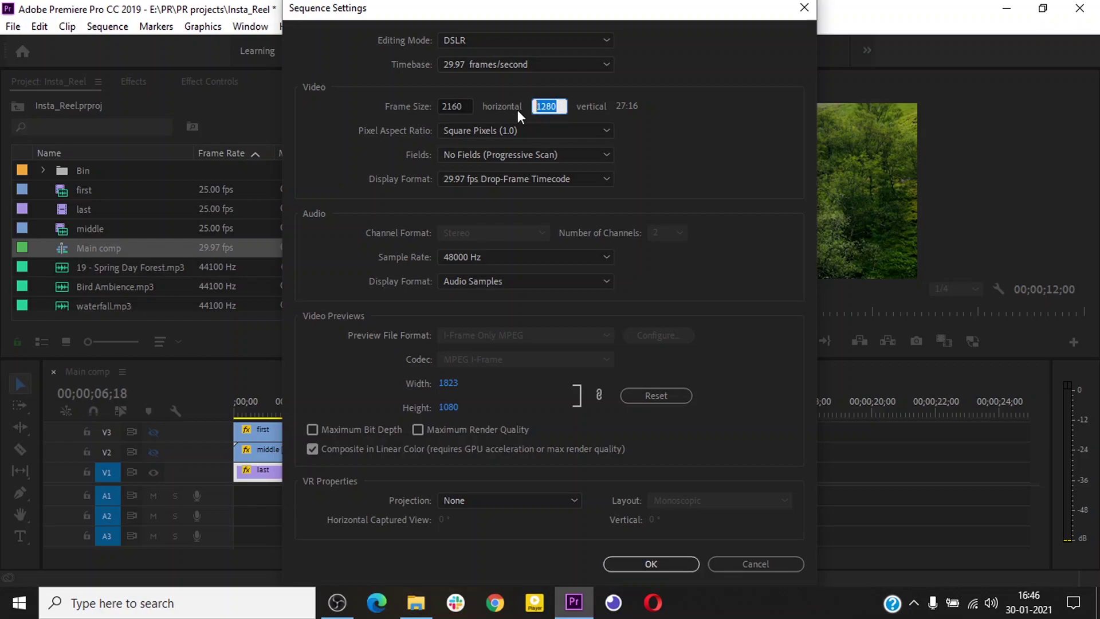
type("3840")
left_click(648, 563)
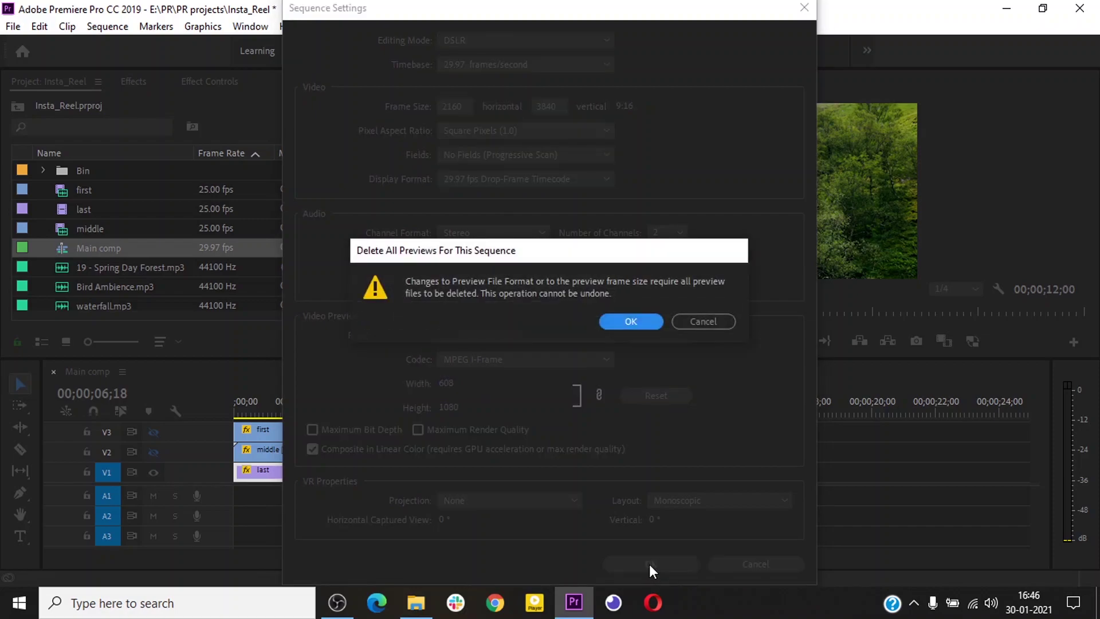
left_click(630, 321)
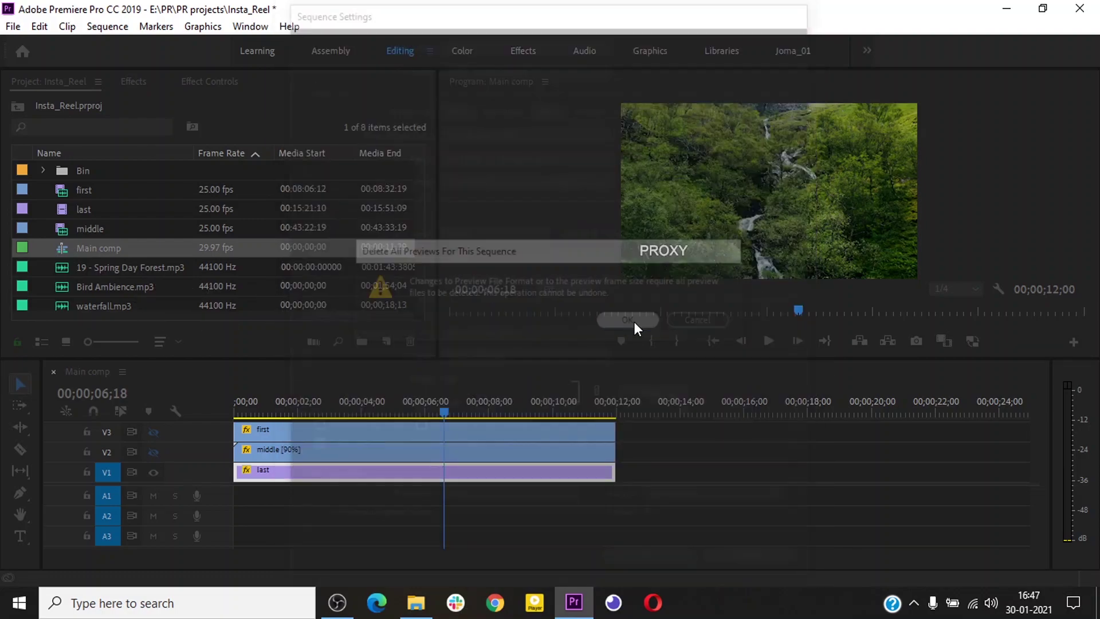
left_click_drag(304, 416, 261, 409)
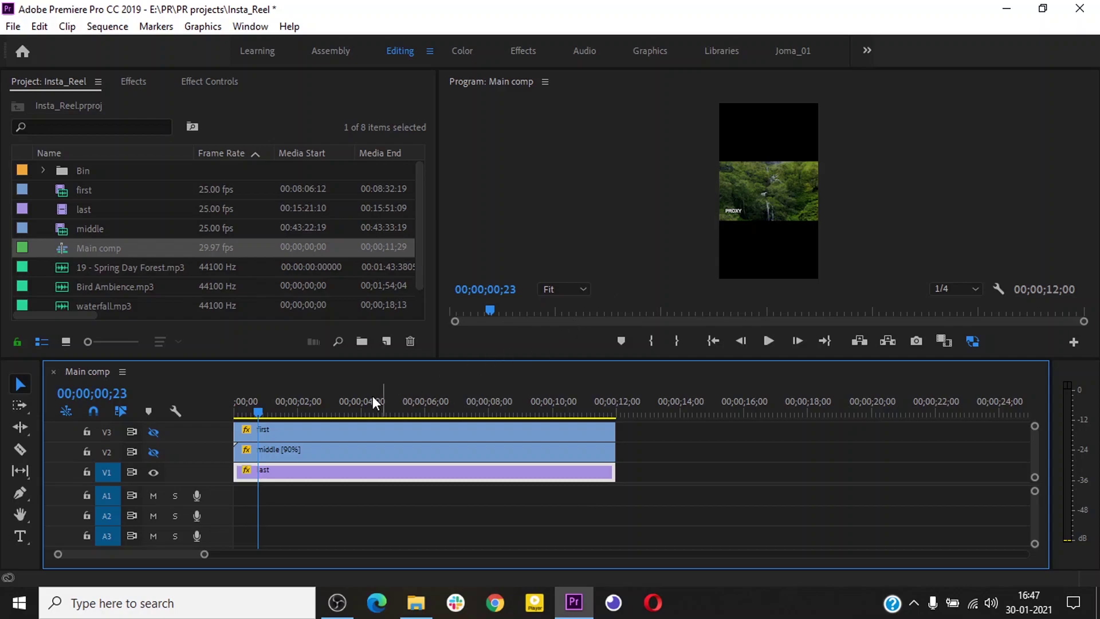
Unhide the V2 and V3 tracks and set the first clip's Position Y to 640.
left_click(286, 437)
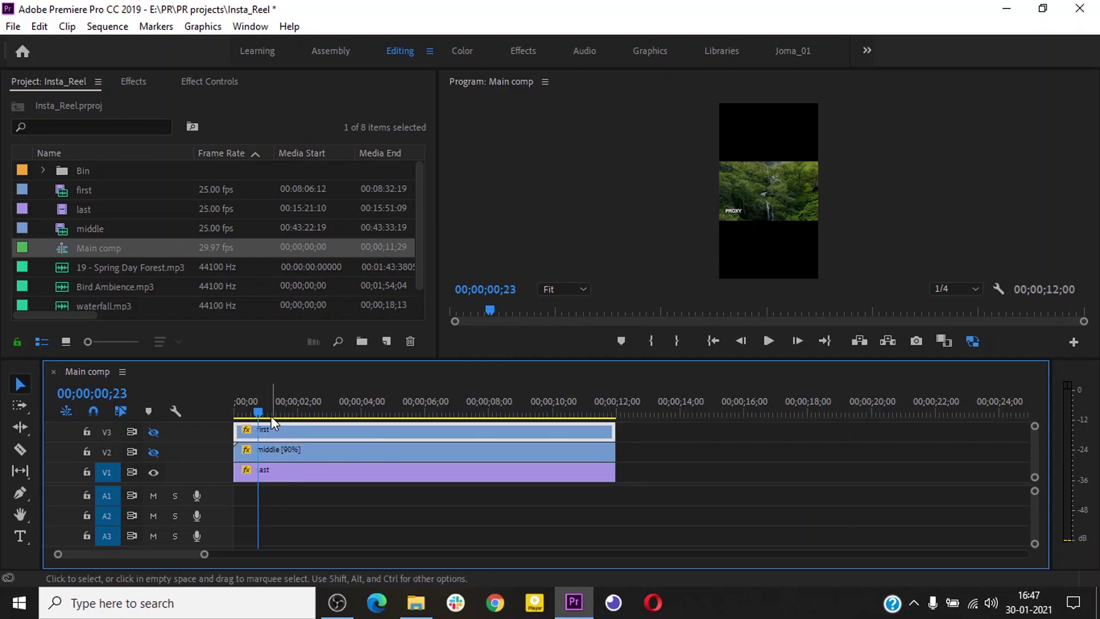
left_click_drag(258, 412, 254, 411)
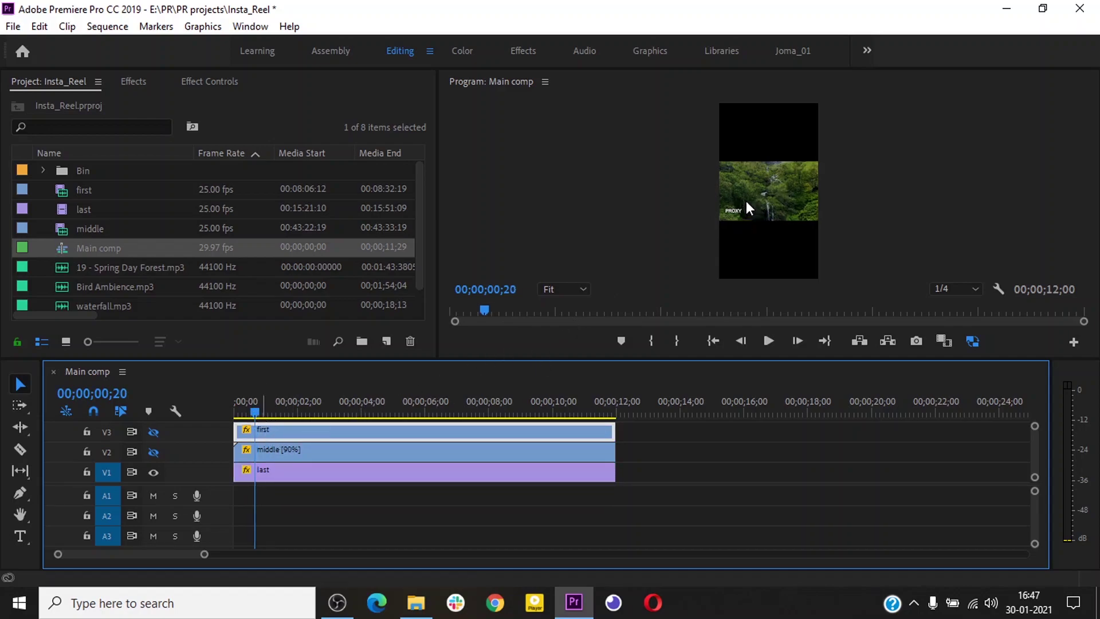
left_click(153, 451)
left_click(154, 432)
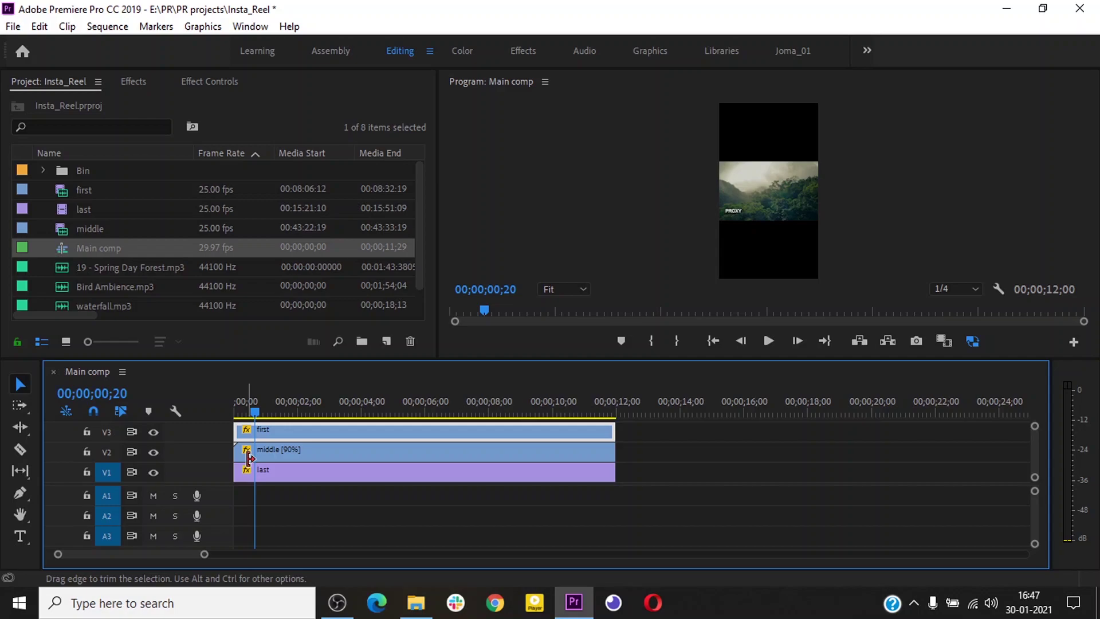
left_click(250, 81)
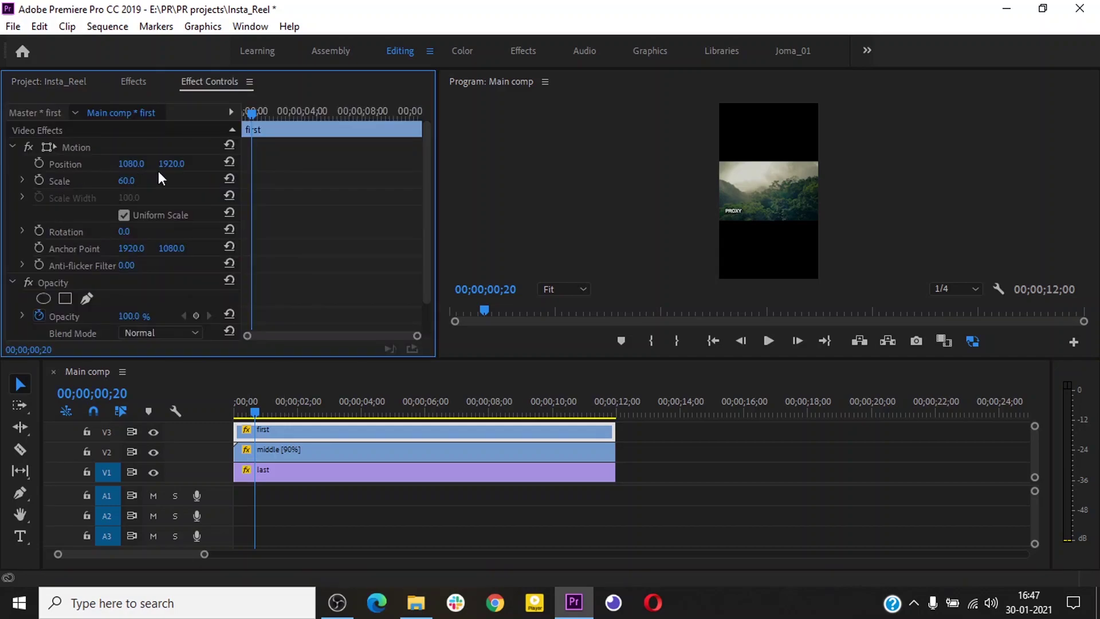
left_click(176, 162)
type("640")
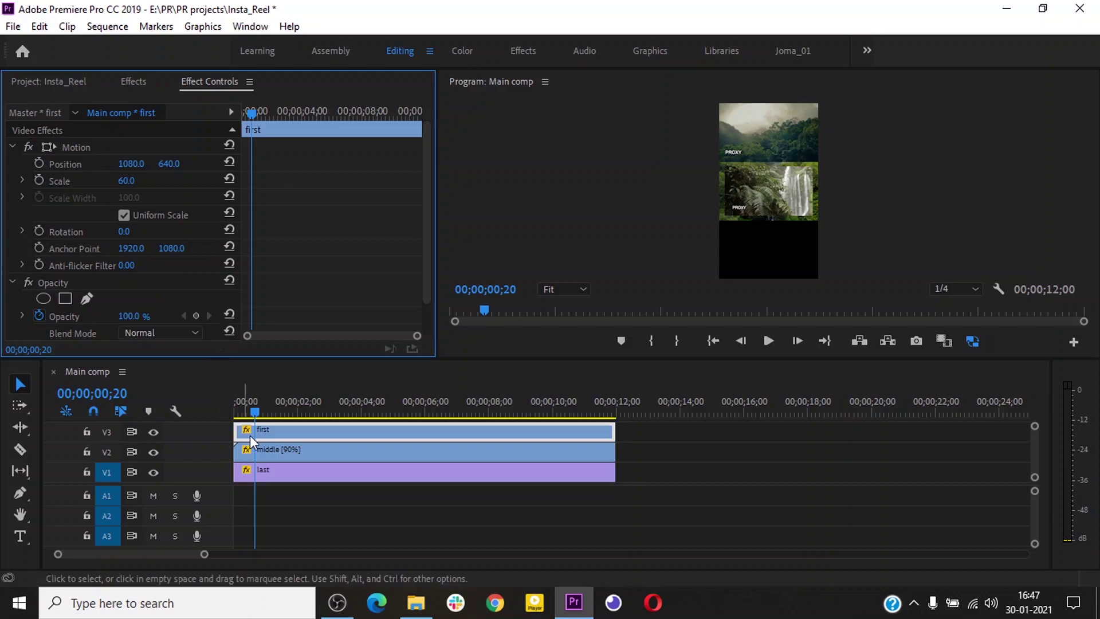
Set the last clip's Position Y to 3200 and the middle clip's Scale to 120.
left_click(263, 473)
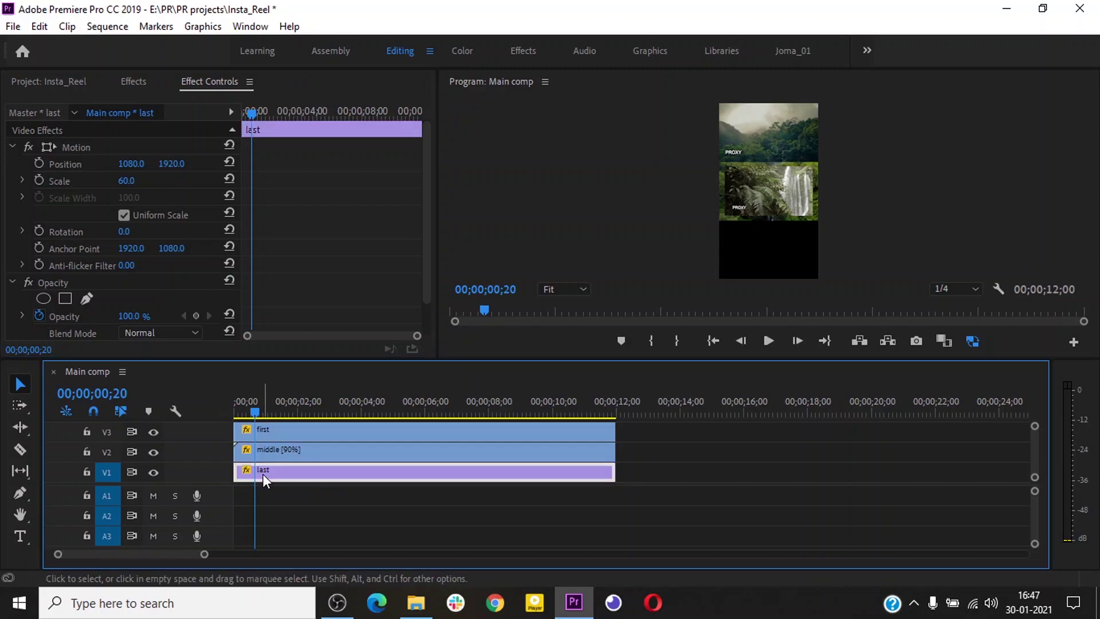
left_click(176, 161)
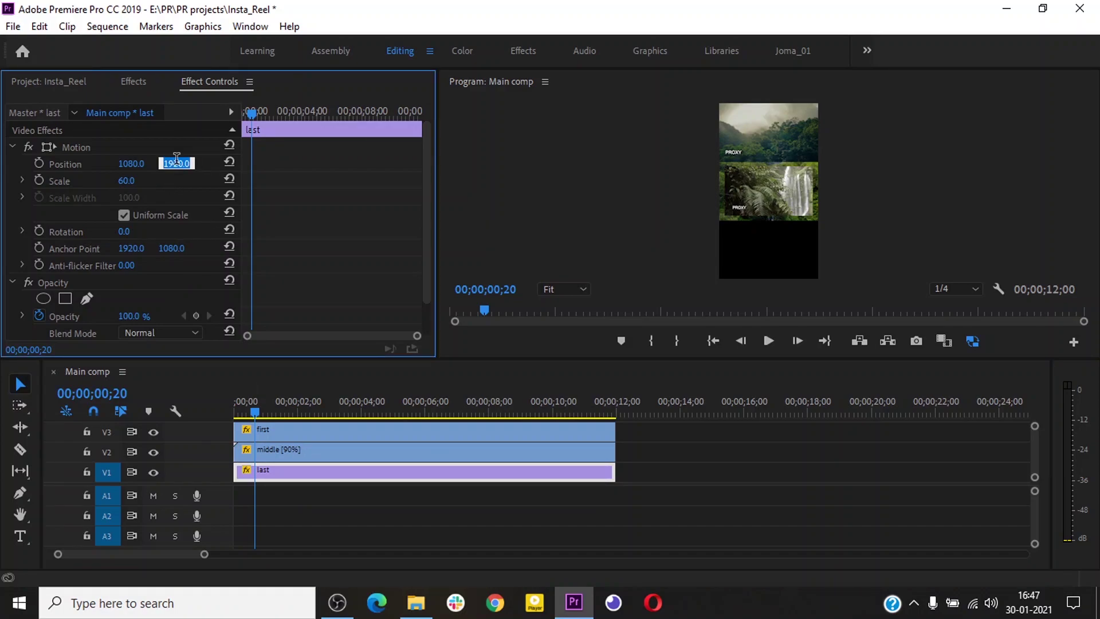
type("3200")
key("Return")
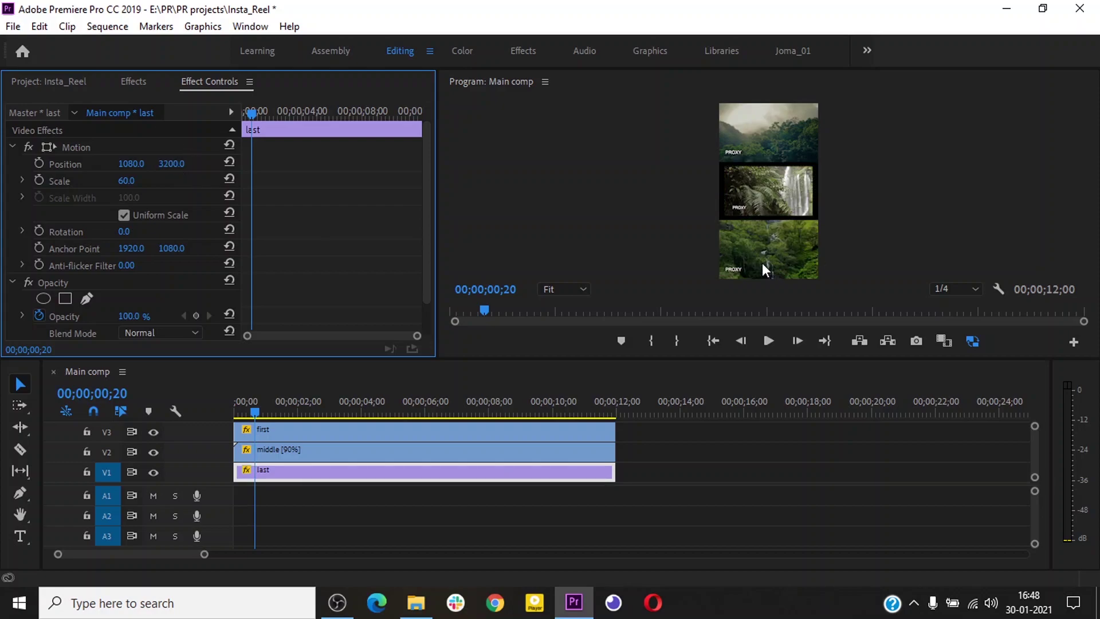
left_click(318, 452)
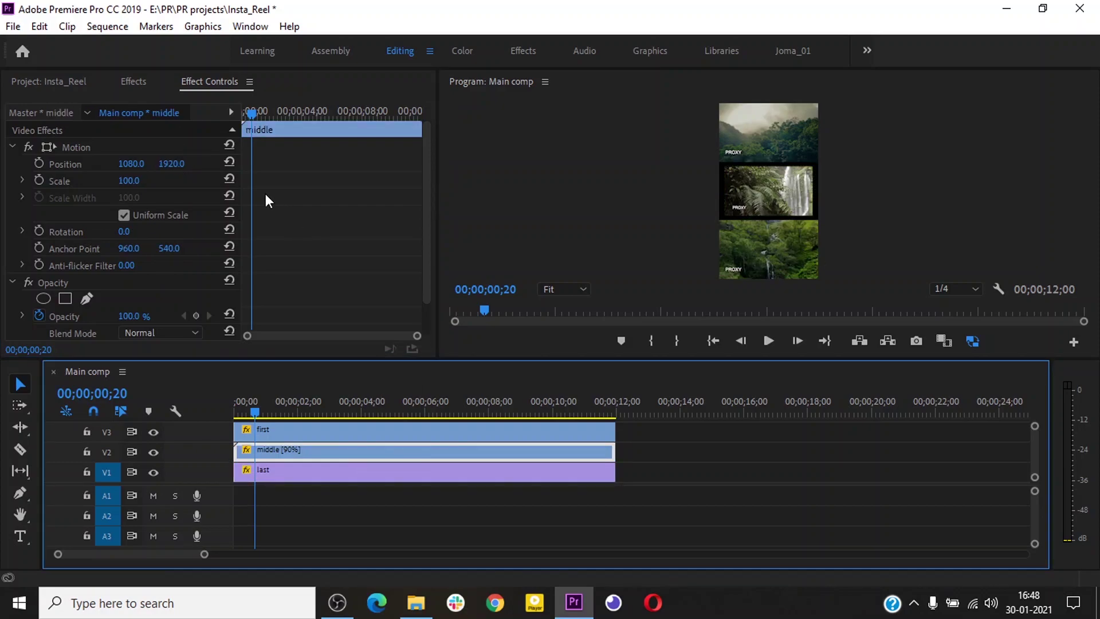
left_click(133, 180)
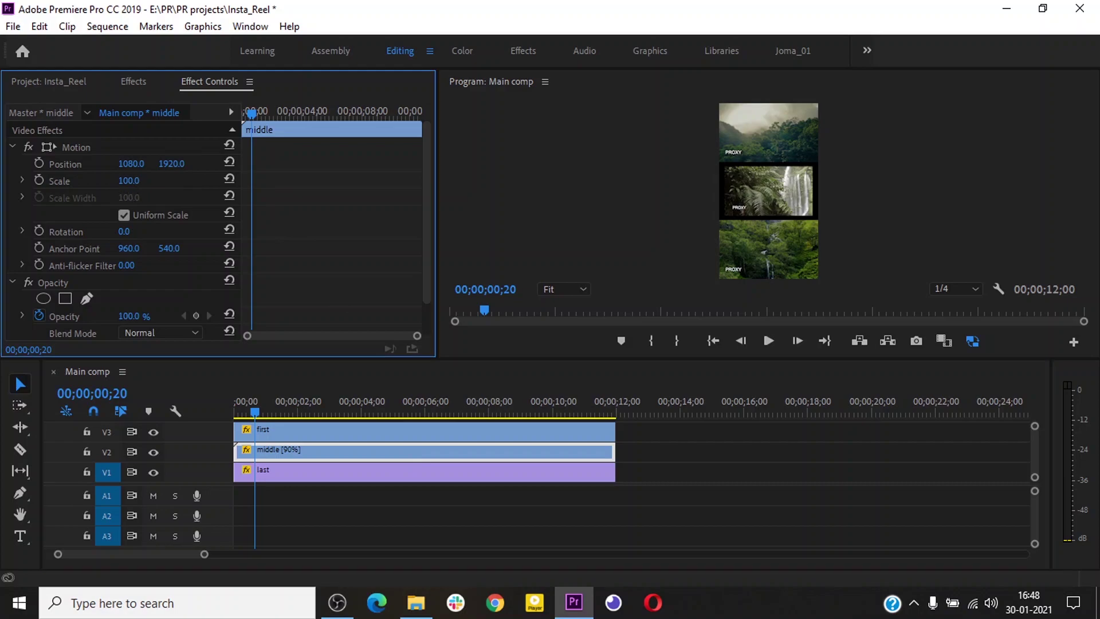
type("120")
key("Return")
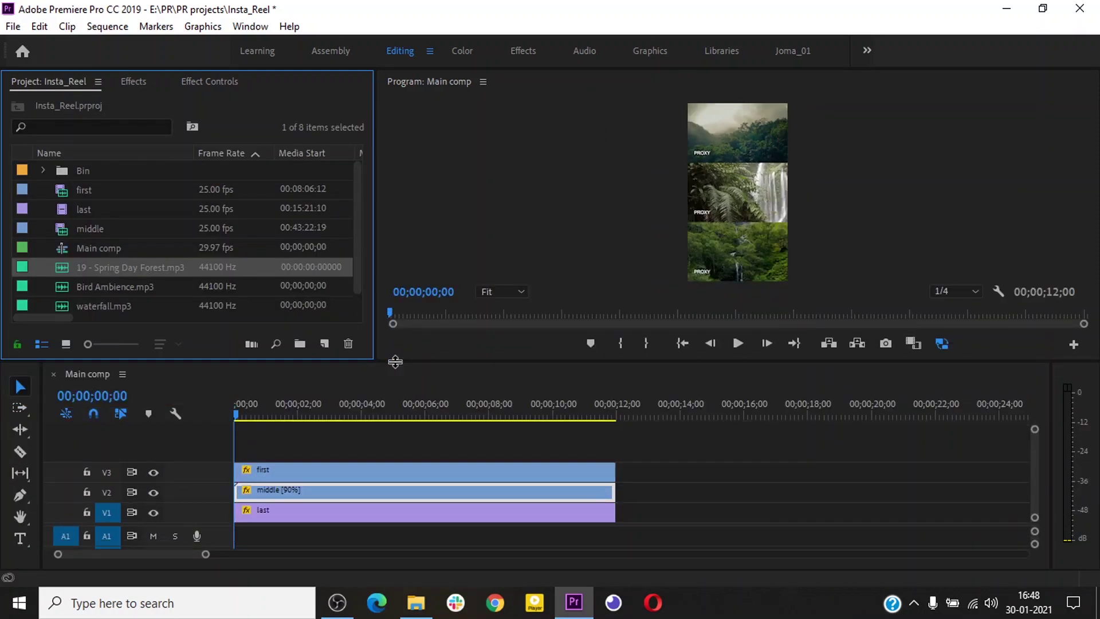
Place 19 - Spring Day Forest.mp3 on track A1 and play it back with the video.
left_click_drag(395, 362, 395, 350)
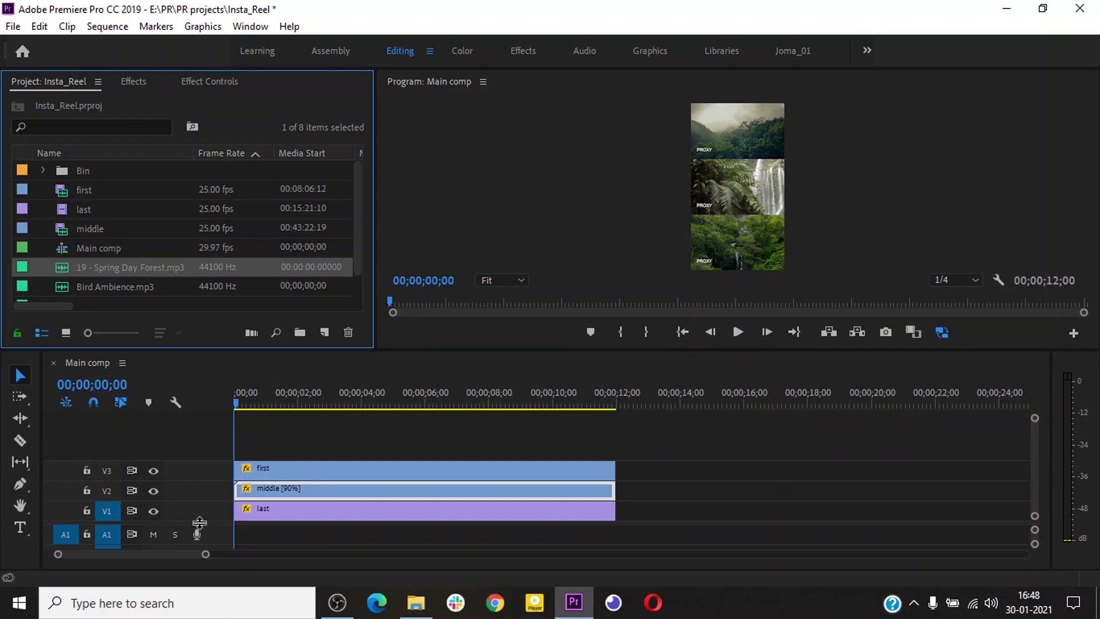
left_click_drag(200, 522, 200, 459)
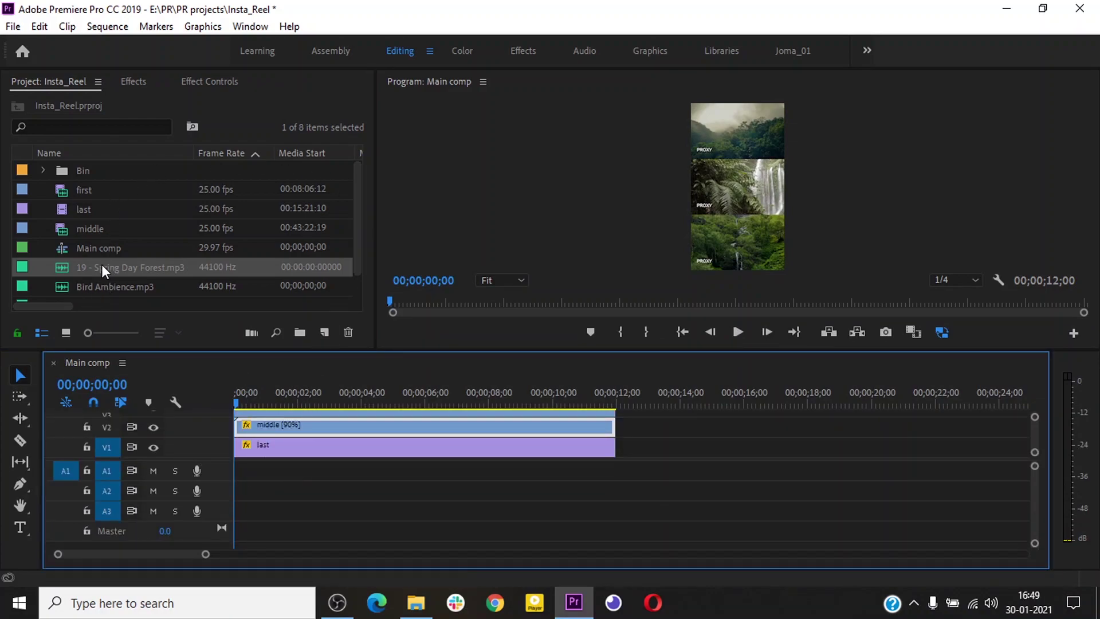
left_click_drag(102, 266, 277, 471)
left_click(353, 393)
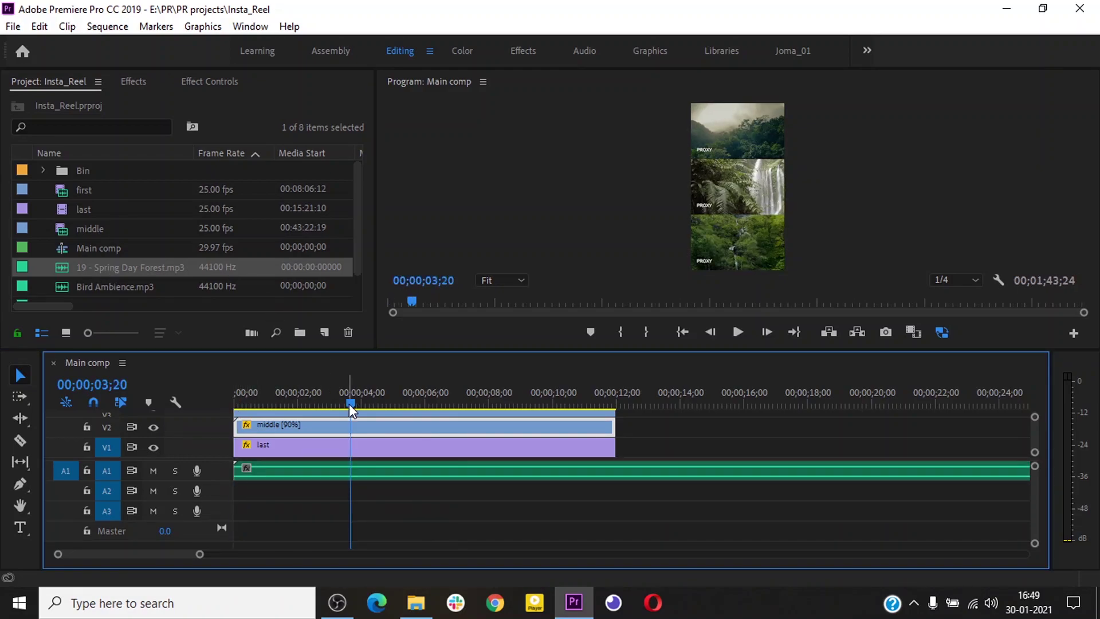
key("space")
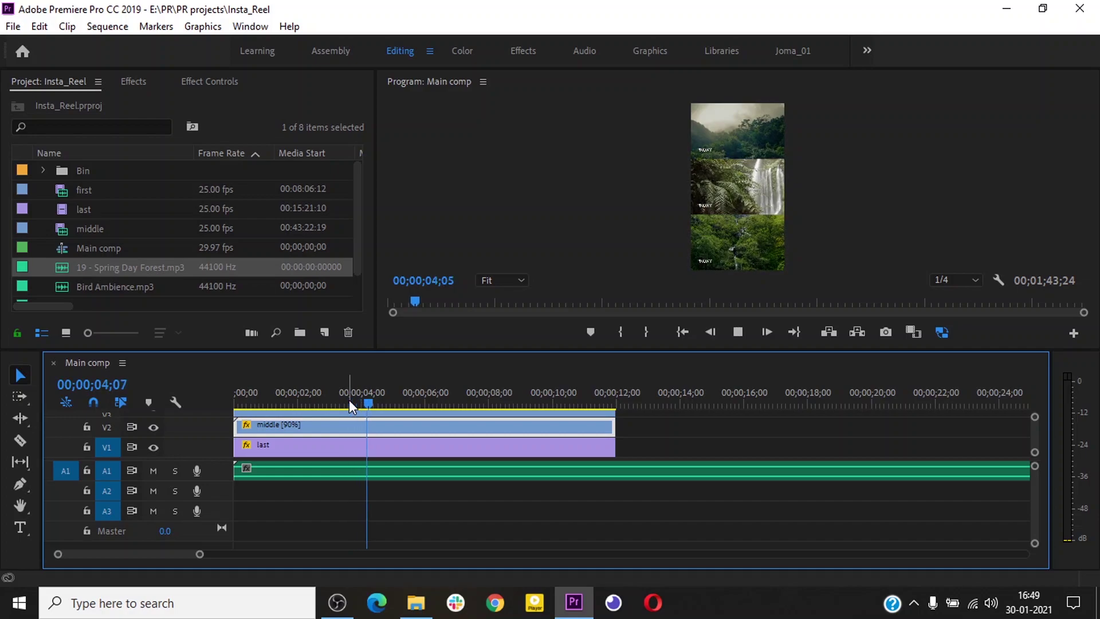
left_click(349, 400)
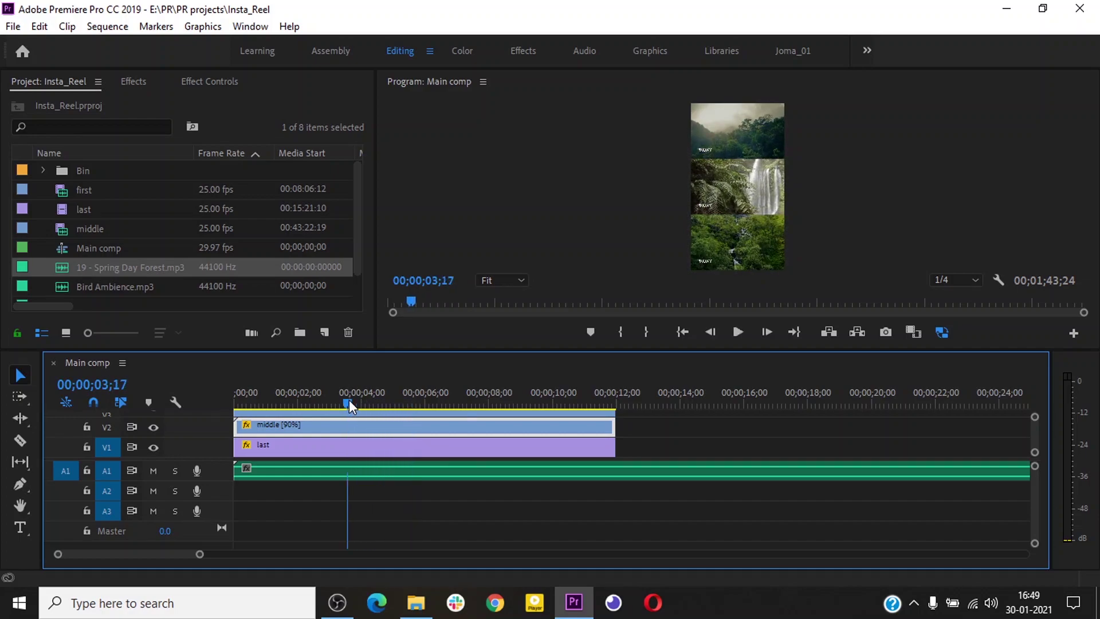
key("space")
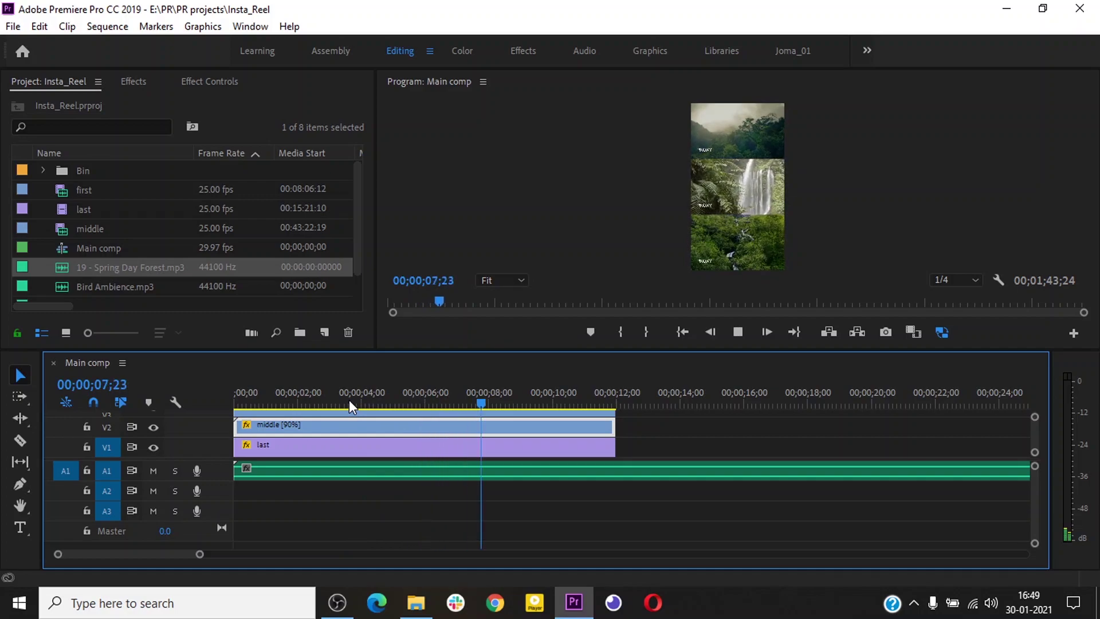
left_click(349, 399)
Cut the music at 00;00;12;00 and delete the tail beyond it.
left_click(613, 474)
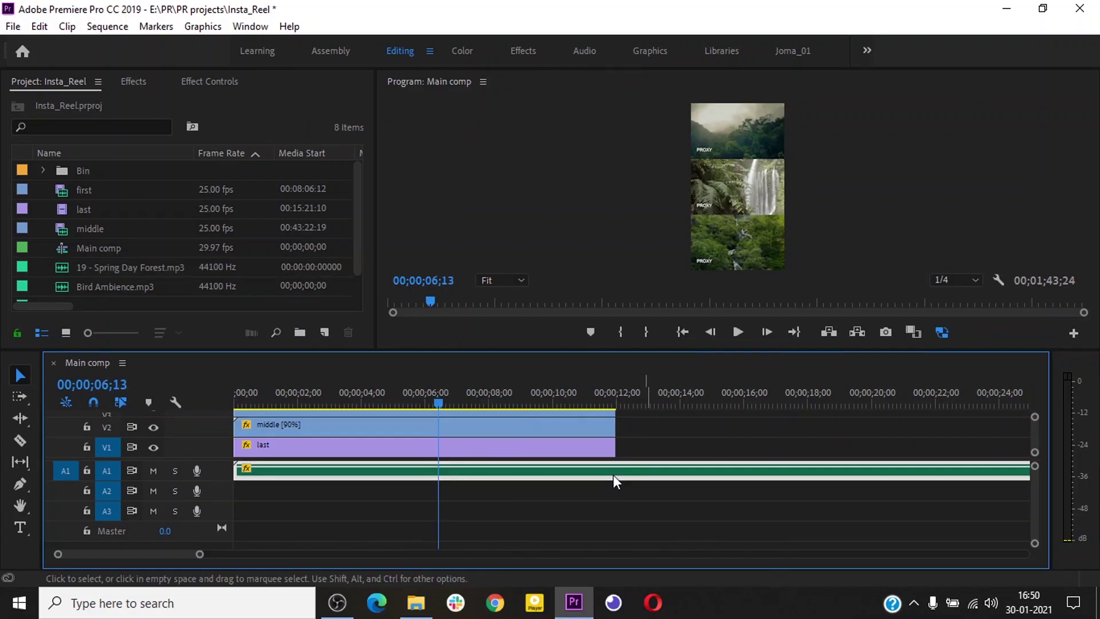
left_click(618, 403)
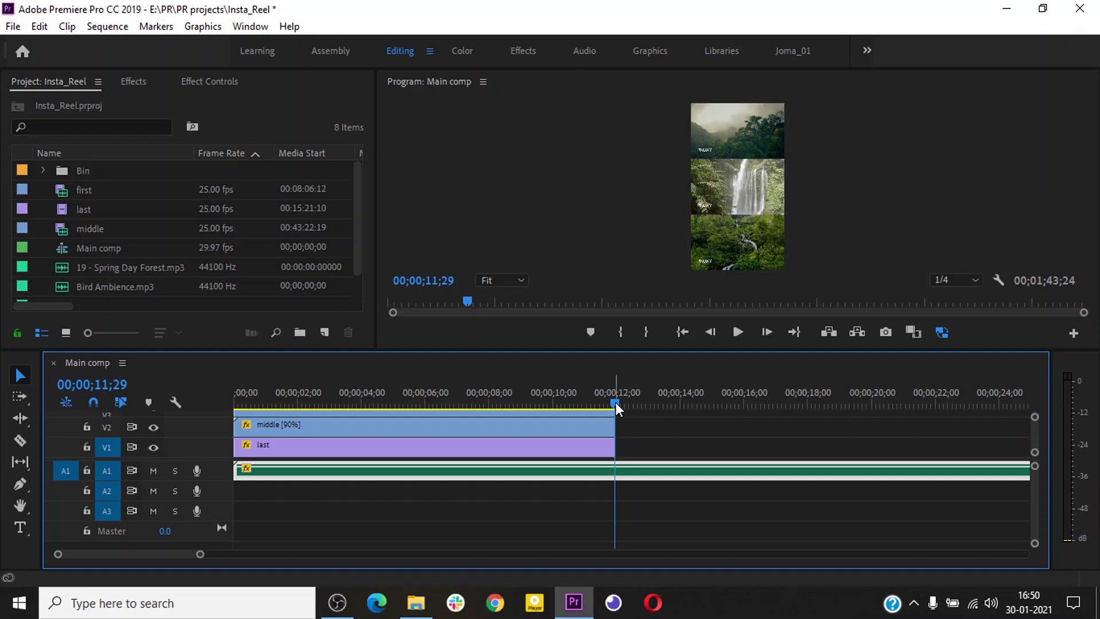
key("c")
left_click(617, 469)
key("v")
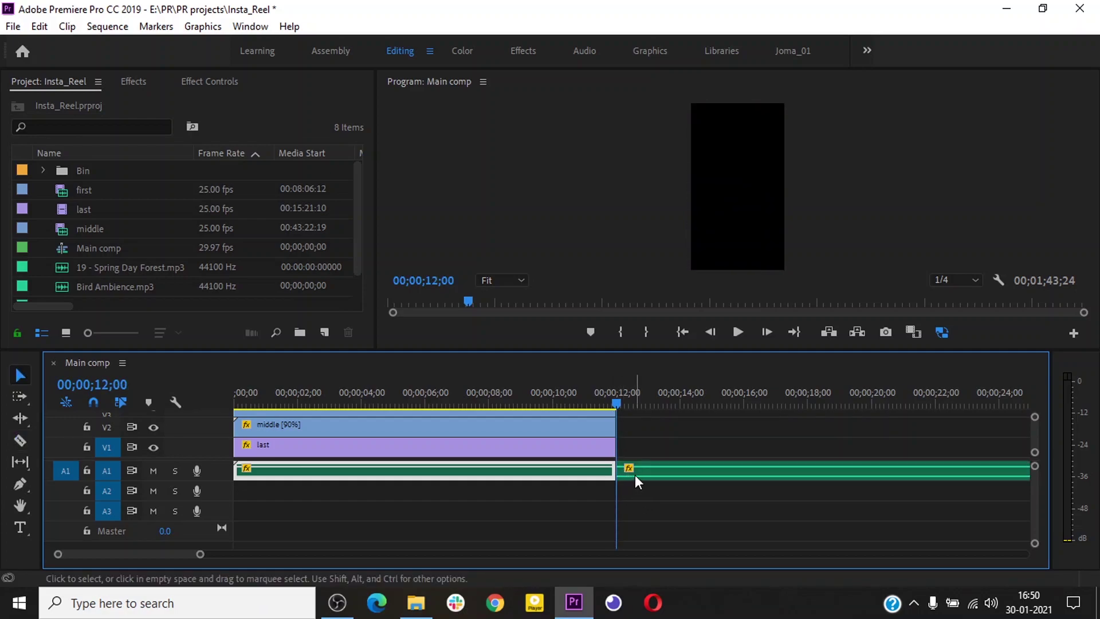
left_click(635, 475)
key("Delete")
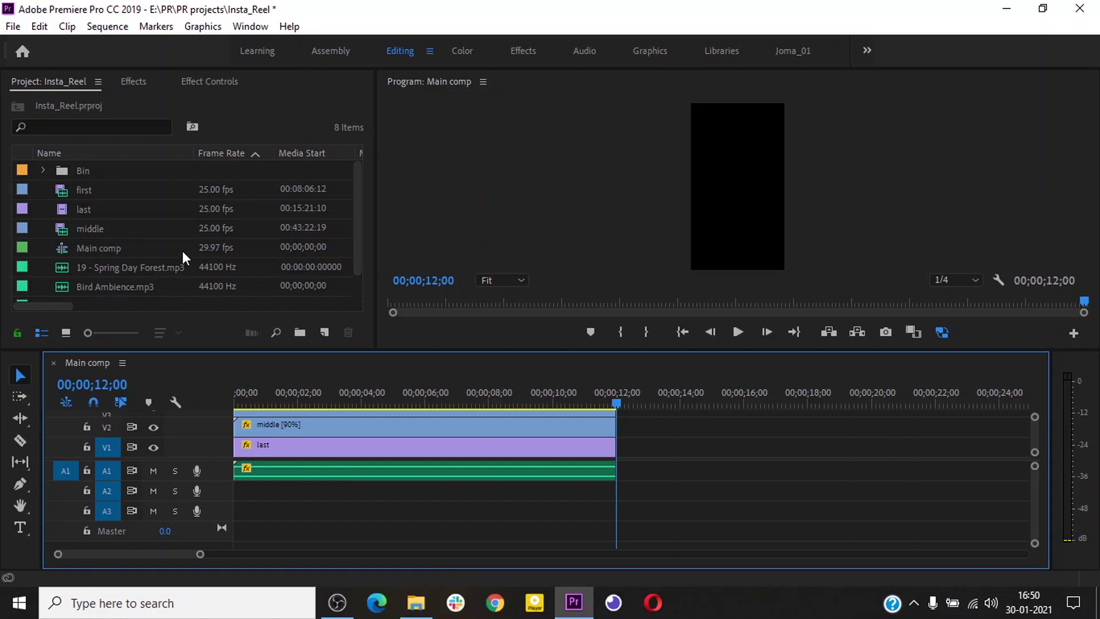
left_click(356, 223)
Place Bird Ambience.mp3 on track A2 and play the sequence to hear both audio tracks.
scroll(356, 223, "down", 1)
left_click(115, 267)
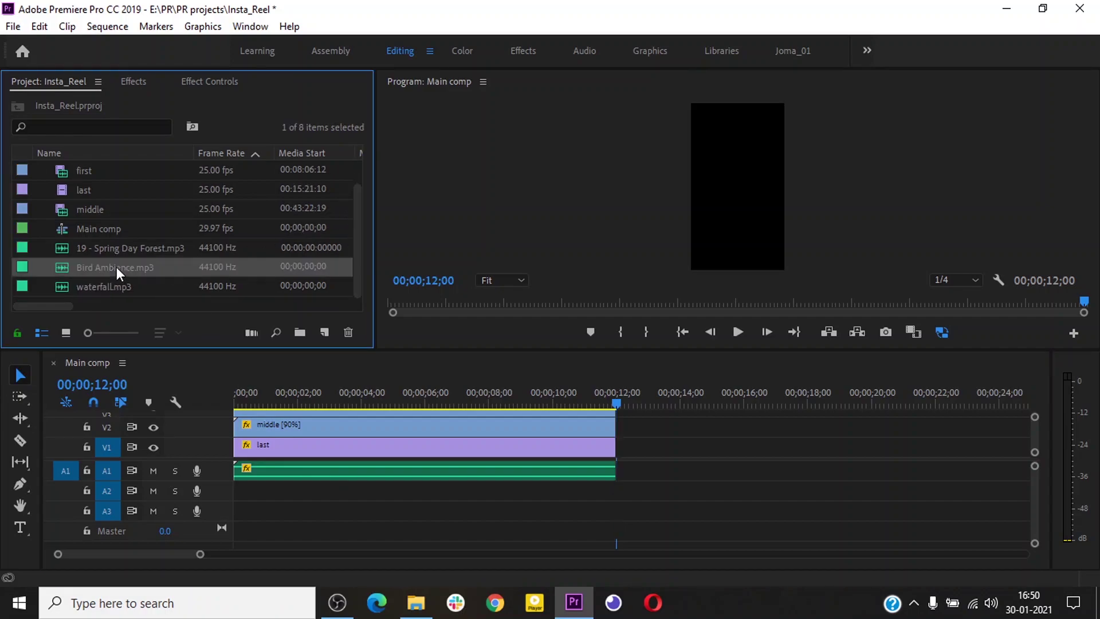
left_click_drag(84, 268, 242, 492)
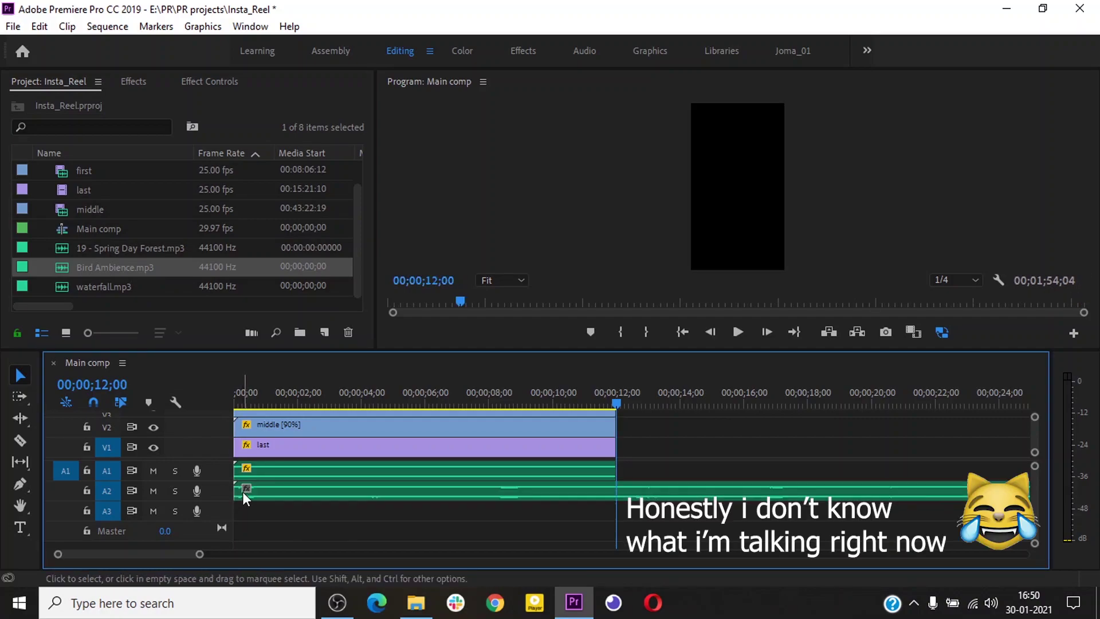
left_click(359, 399)
key("space")
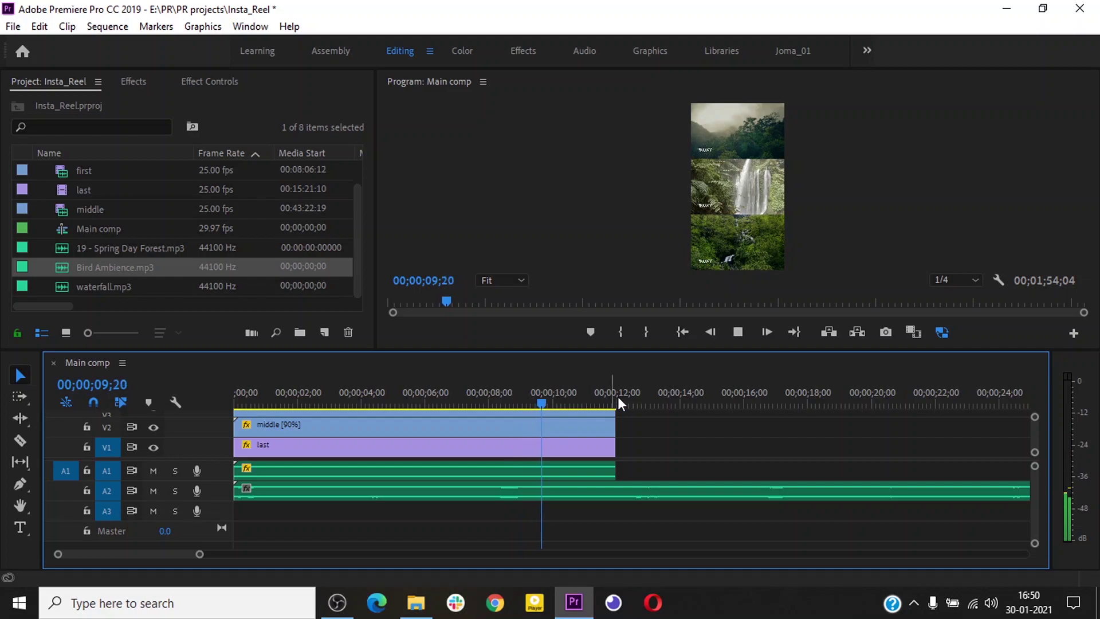
left_click_drag(200, 554, 230, 555)
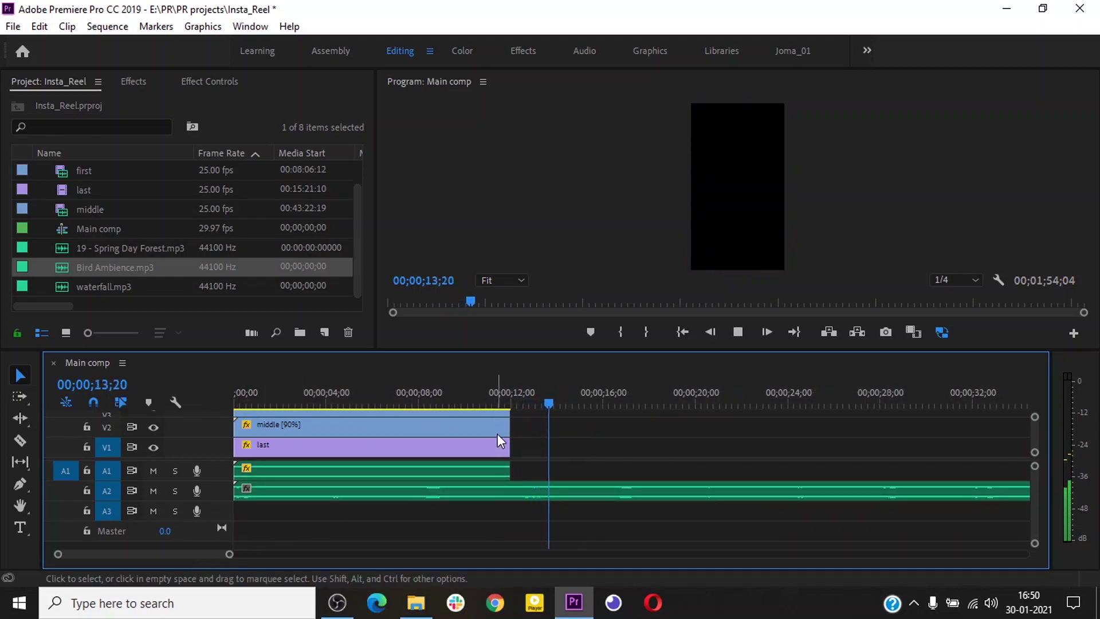
Split the A2 ambience at the playhead, delete the left piece, and move the rest to 0;00.
left_click(513, 402)
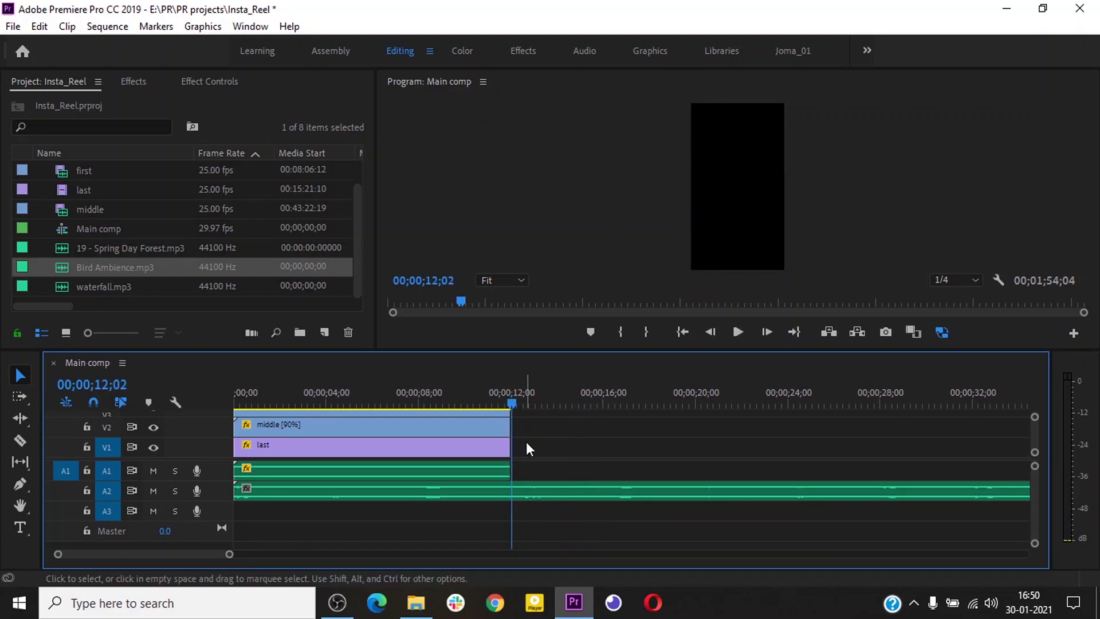
key("c")
left_click(512, 491)
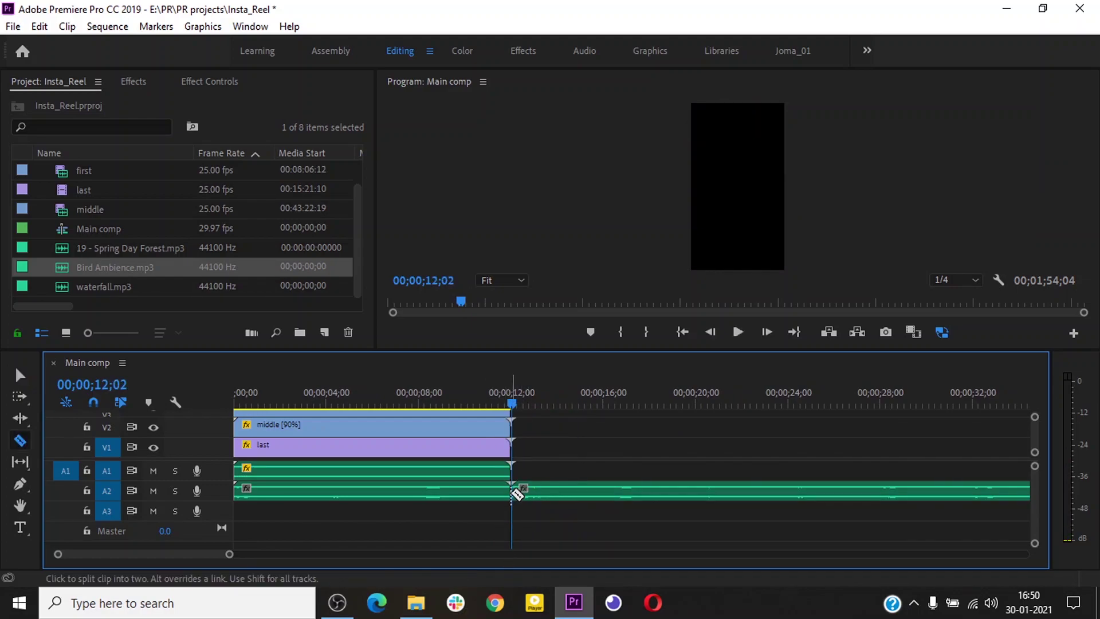
key("v")
left_click(465, 491)
key("Delete")
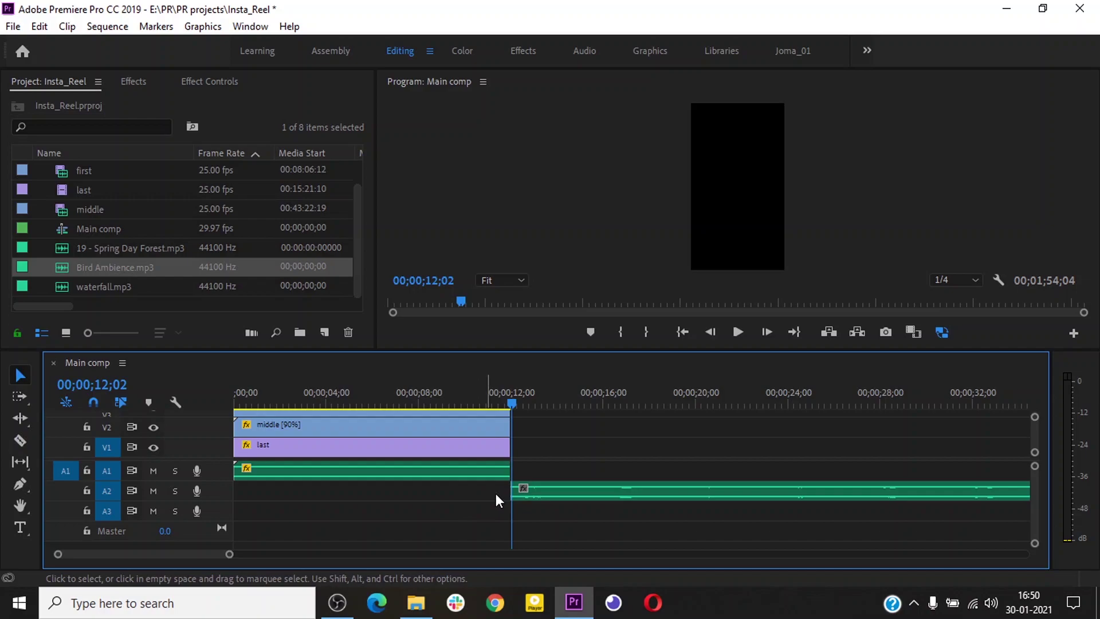
left_click_drag(529, 488, 252, 490)
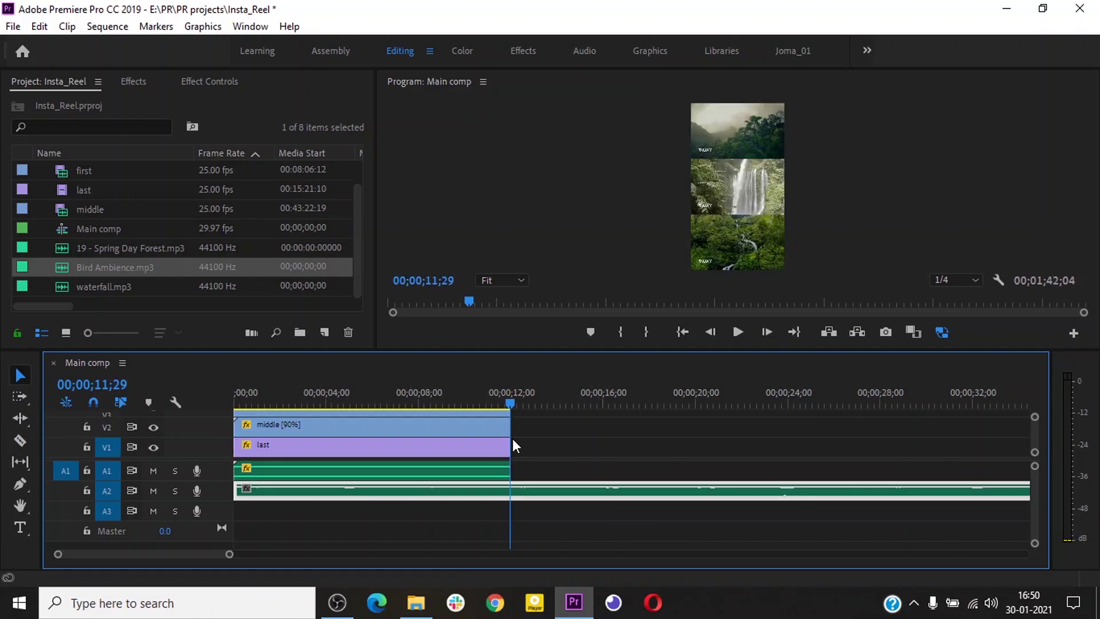
Split the A2 ambience at 12;00 and delete the tail beyond it.
key("c")
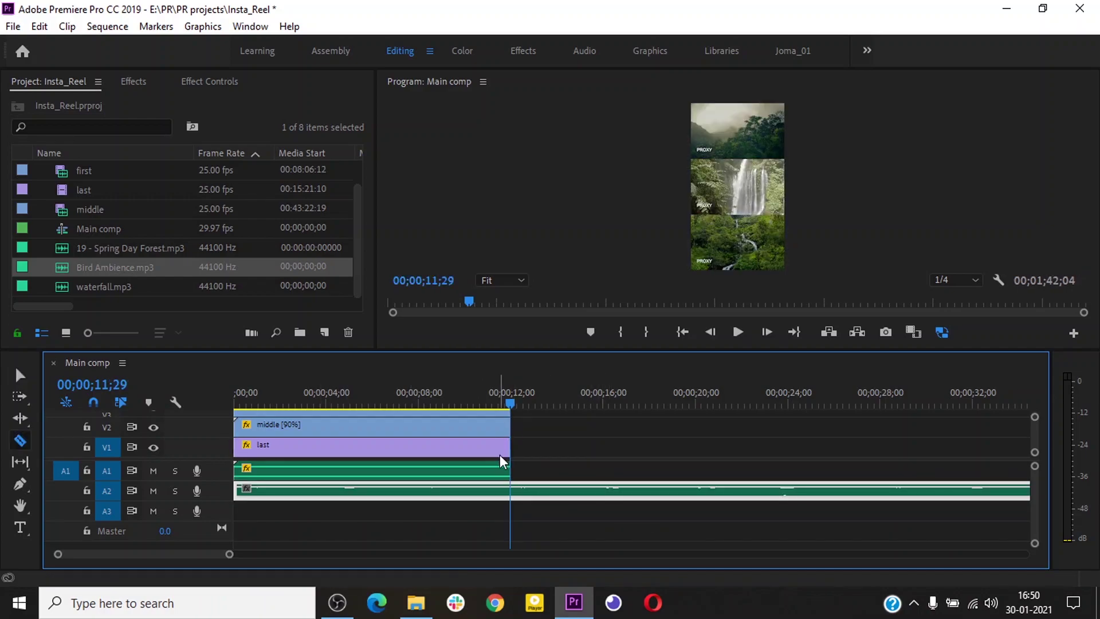
left_click(515, 487)
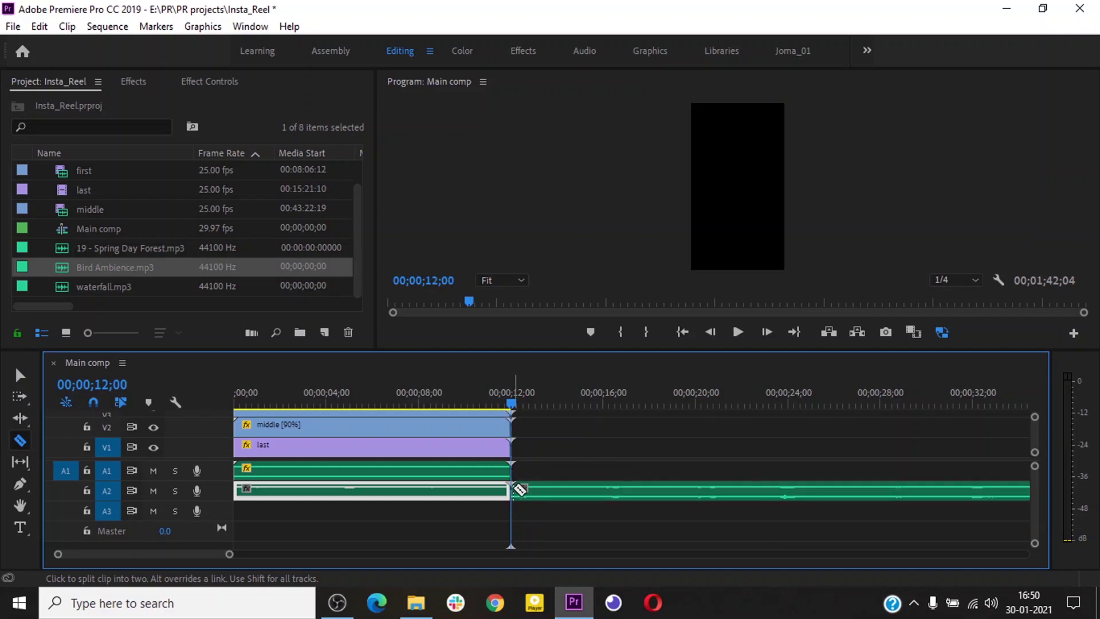
key("v")
left_click(550, 491)
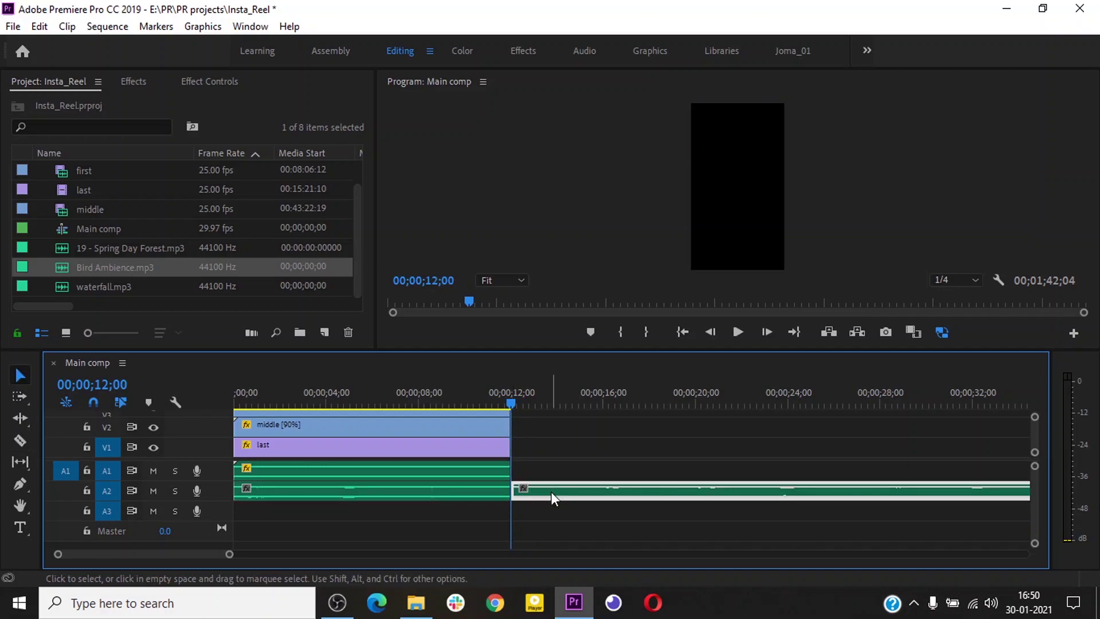
key("Delete")
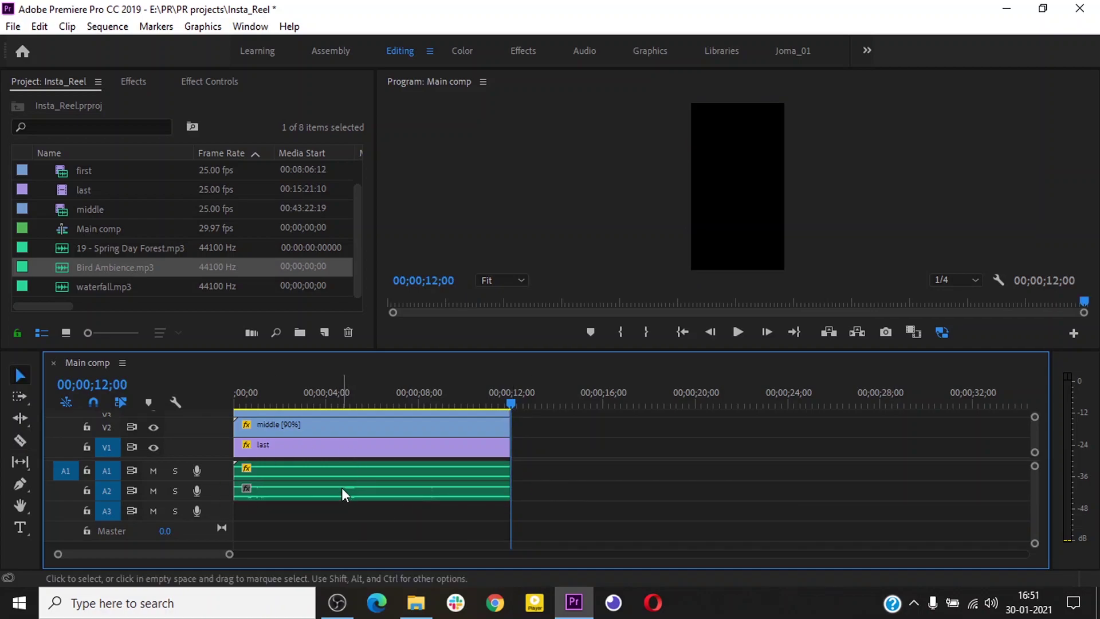
Place waterfall.mp3 on A3 at 0;00, split it at 12;00 and delete the tail.
left_click(114, 287)
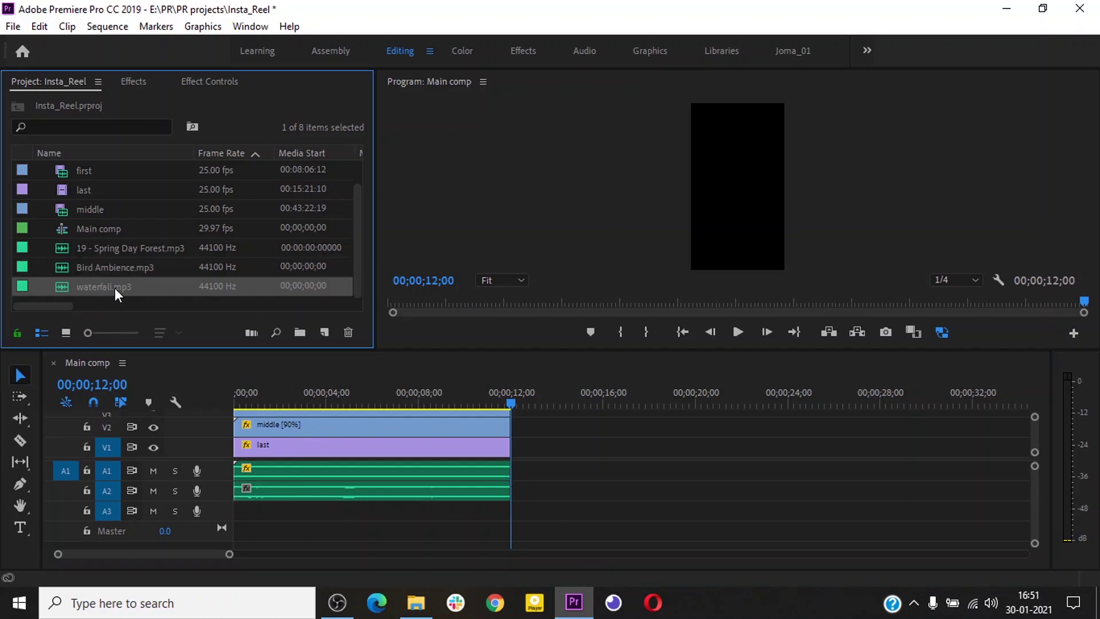
left_click(353, 402)
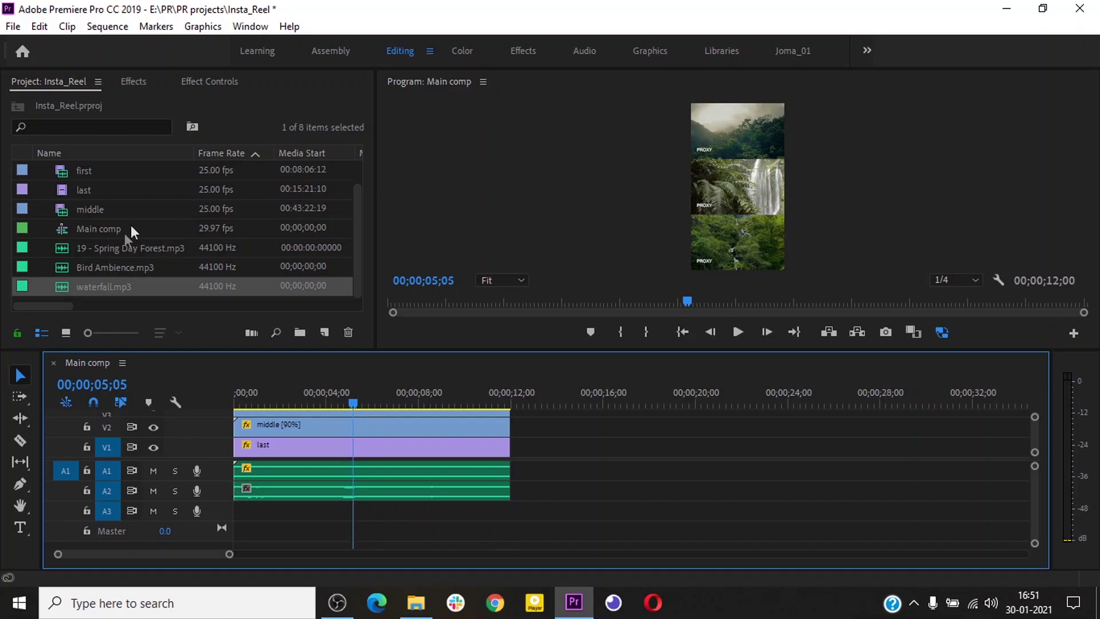
left_click_drag(106, 288, 238, 511)
key("Down")
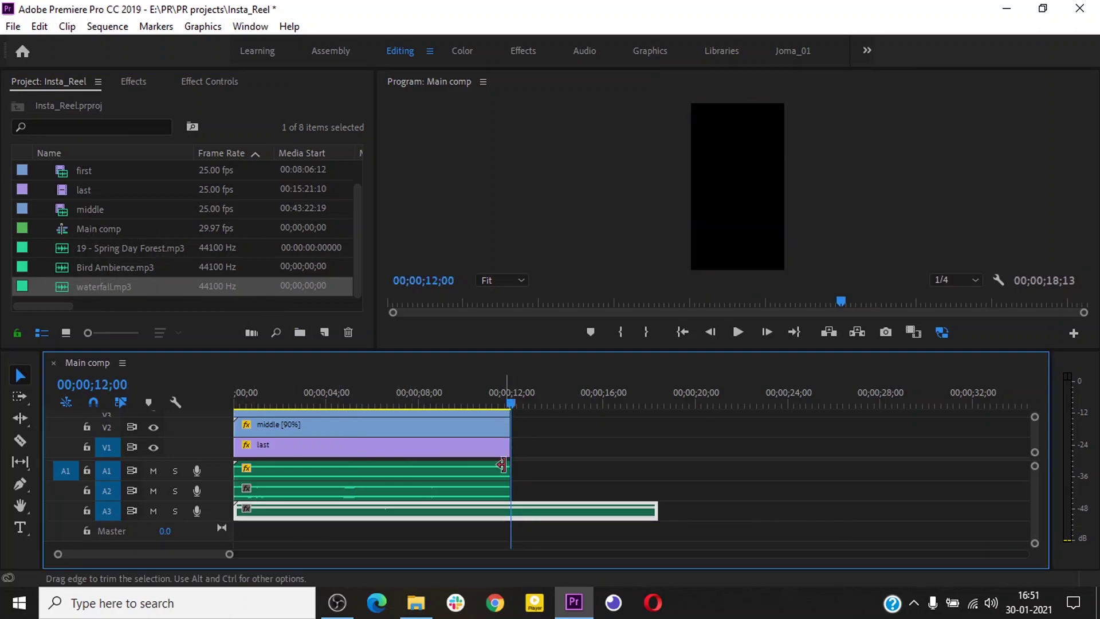
key("c")
left_click(519, 510)
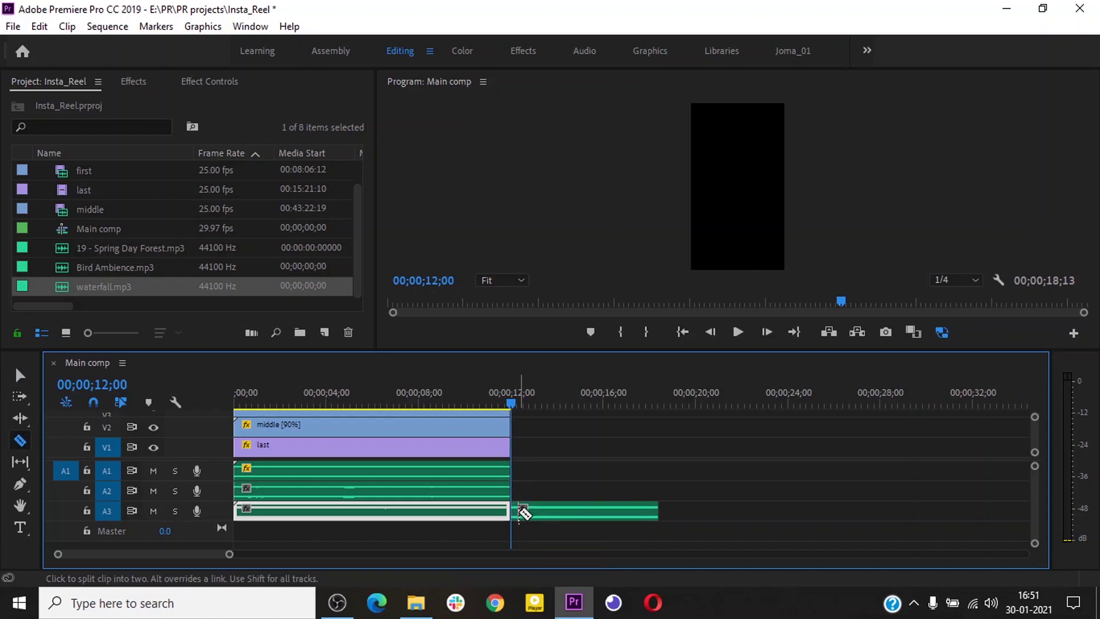
key("v")
left_click(549, 511)
key("Delete")
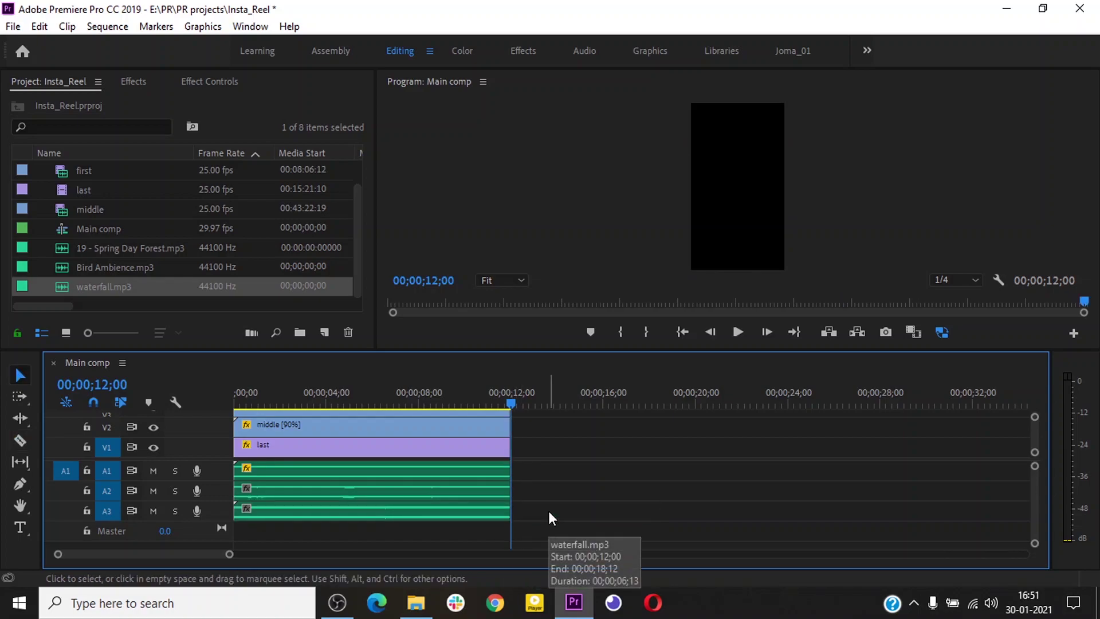
left_click_drag(410, 400, 255, 409)
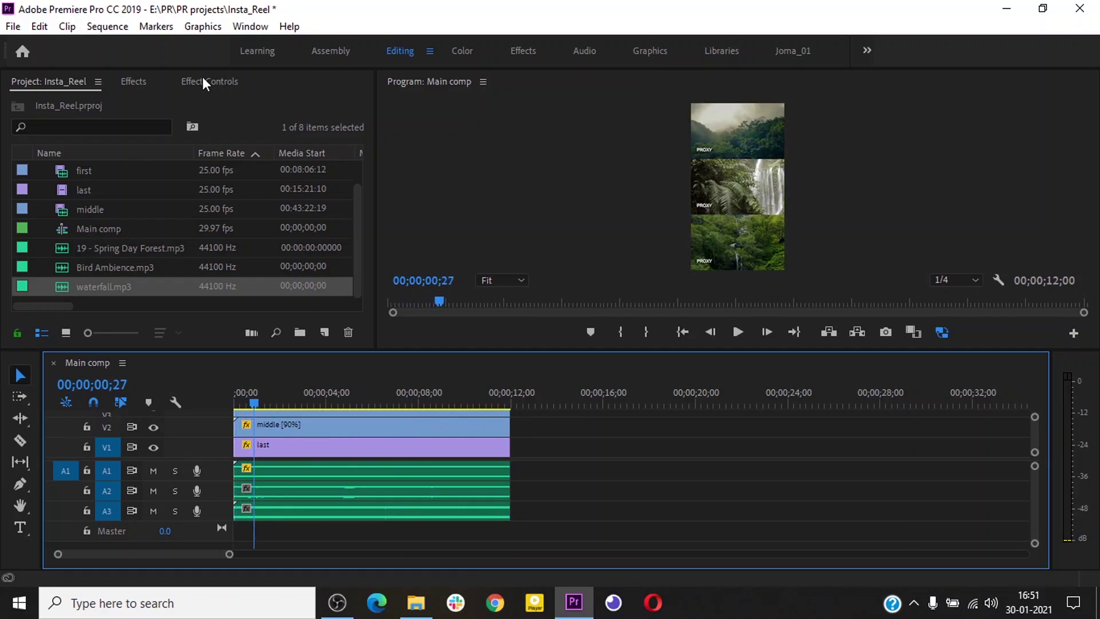
In the Audio workspace, solo A2, play from the start and drag the Audio 2 fader down to -9.1 dB.
left_click(583, 50)
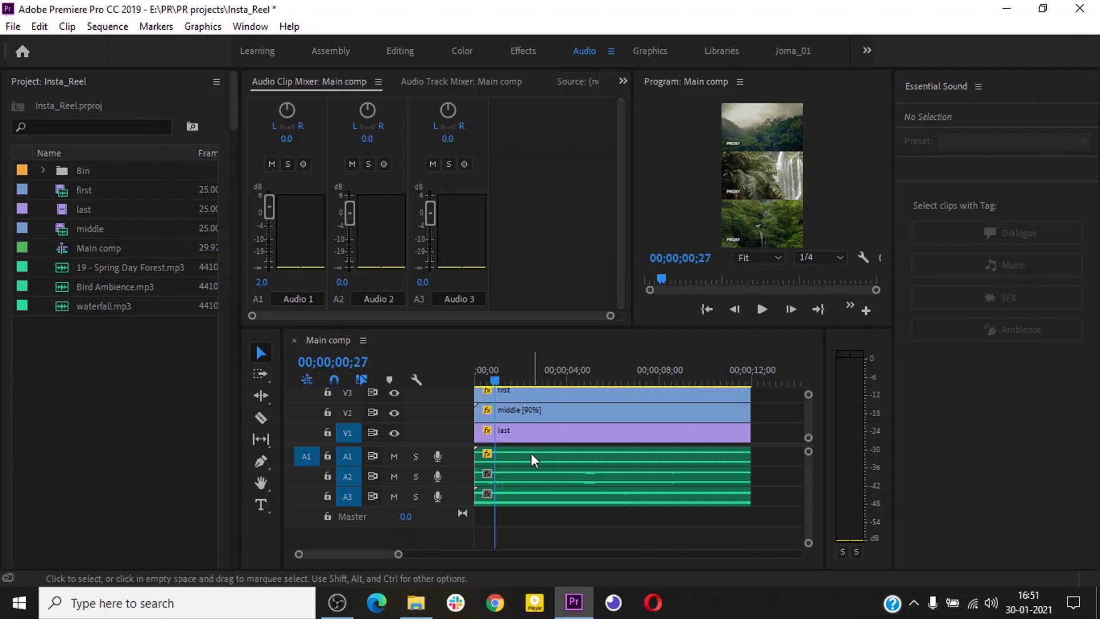
left_click(458, 375)
key("Home")
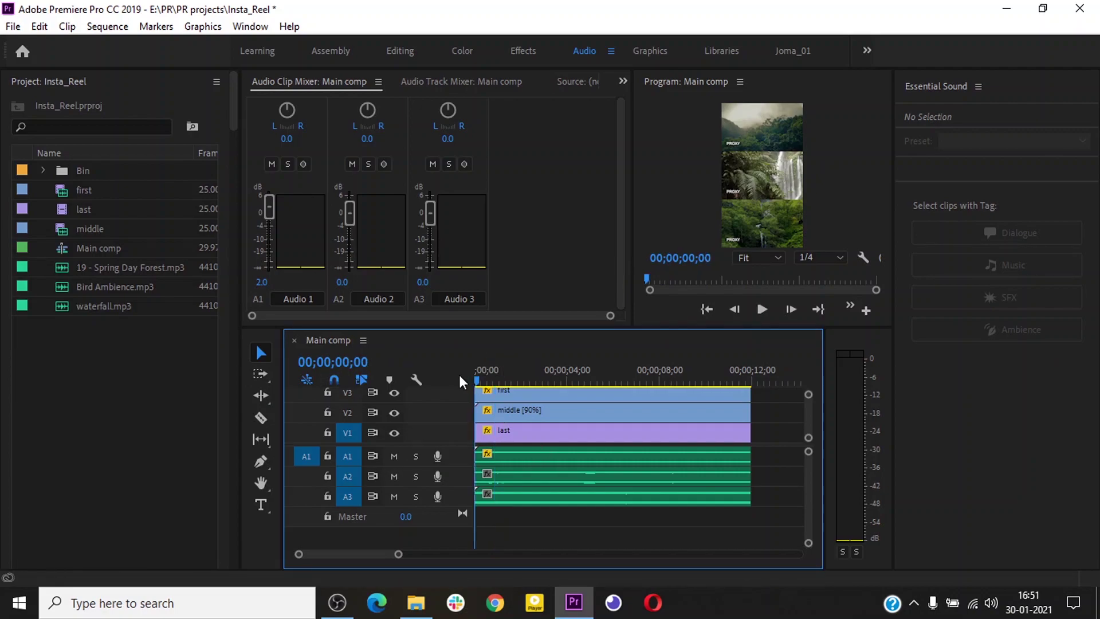
left_click(416, 477)
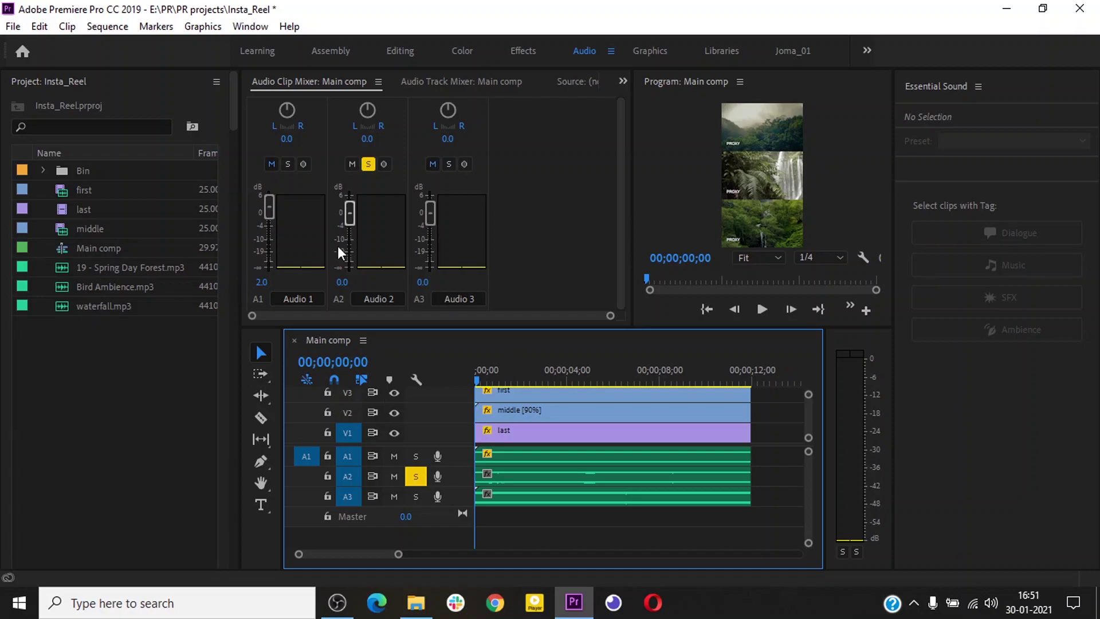
key("space")
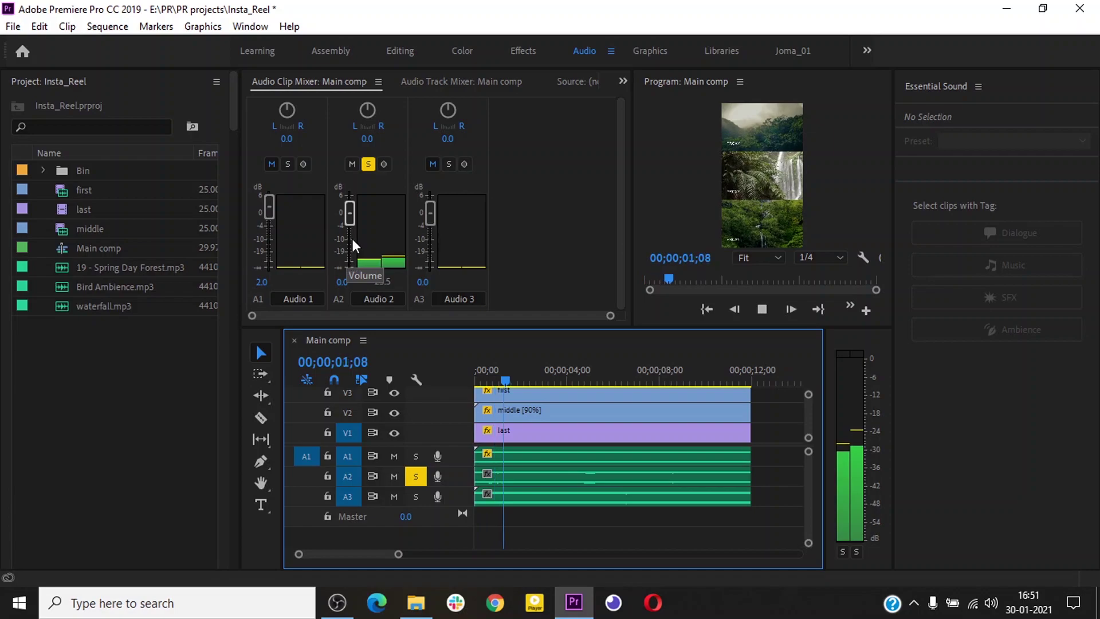
mouse_move(352, 239)
left_mouse_down()
mouse_move(349, 227)
mouse_move(348, 241)
left_mouse_up()
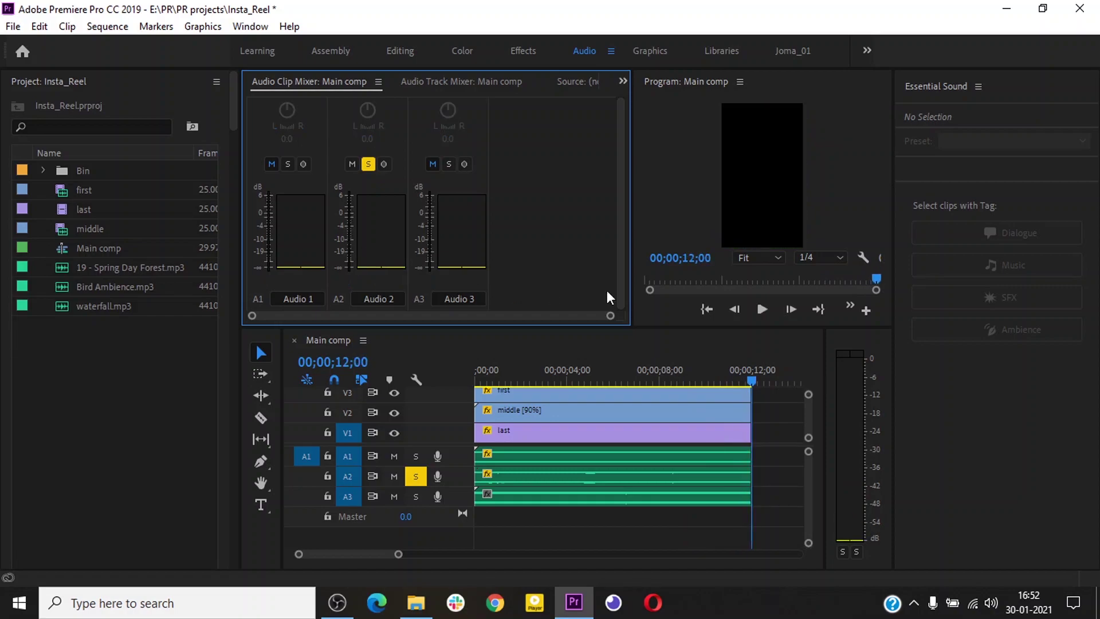
Move the solo from A2 to A3, play from the start, and drag the Audio 3 fader to -19.4 dB.
left_click(543, 378)
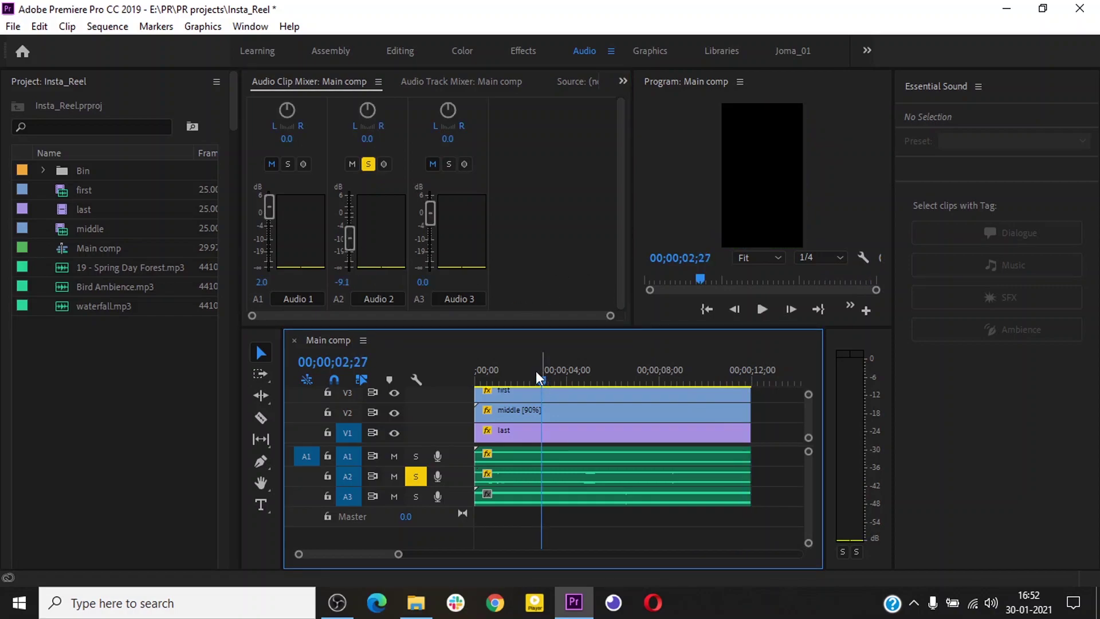
left_click(416, 496)
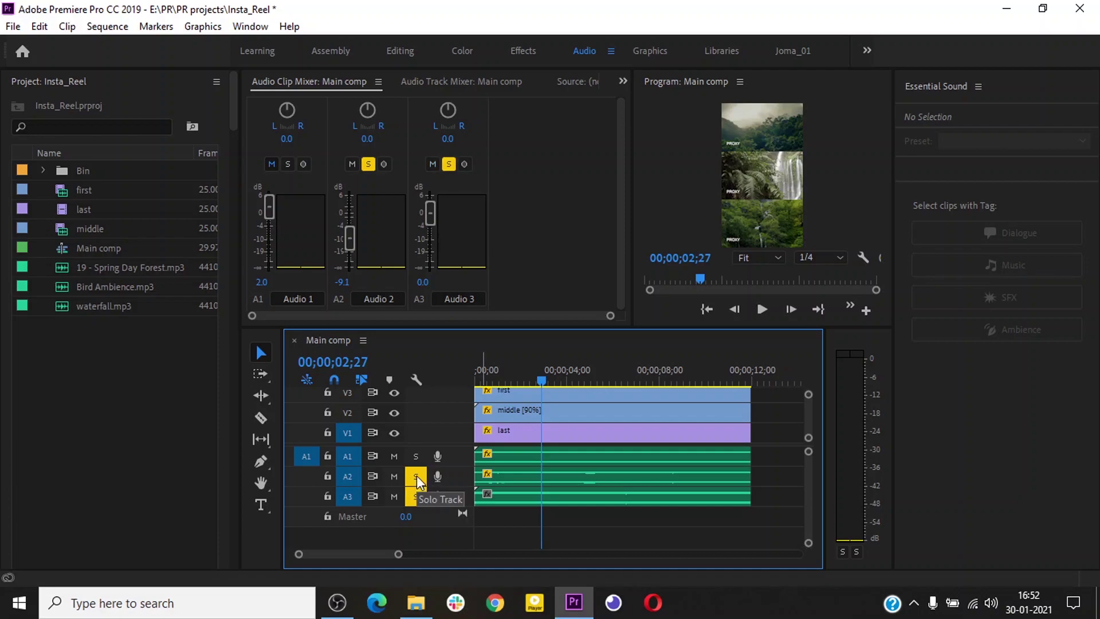
left_click(416, 477)
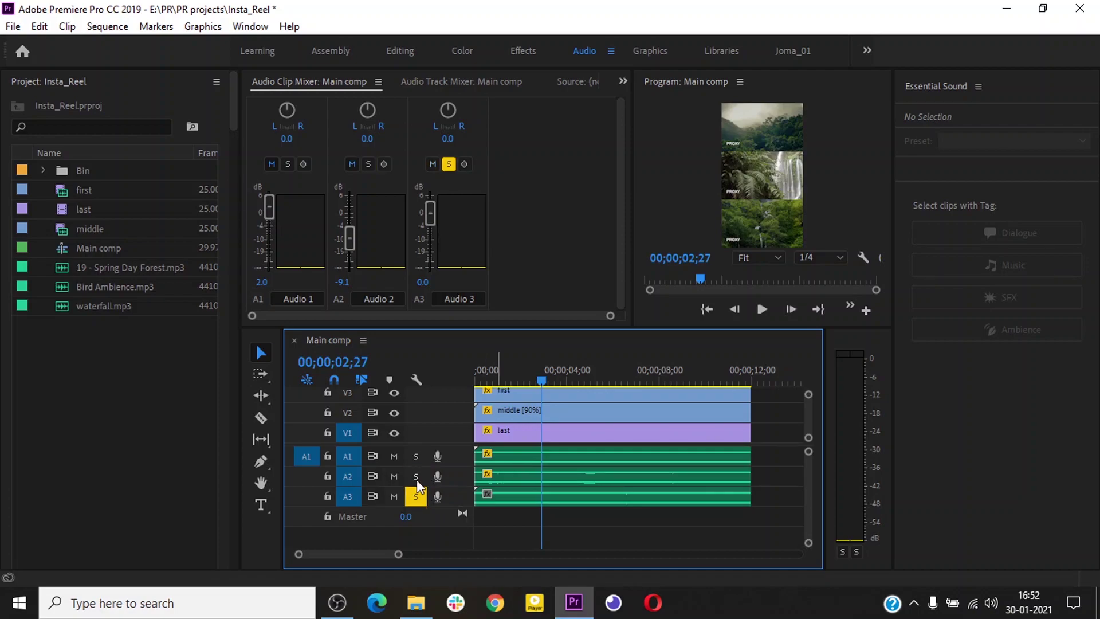
left_click(479, 381)
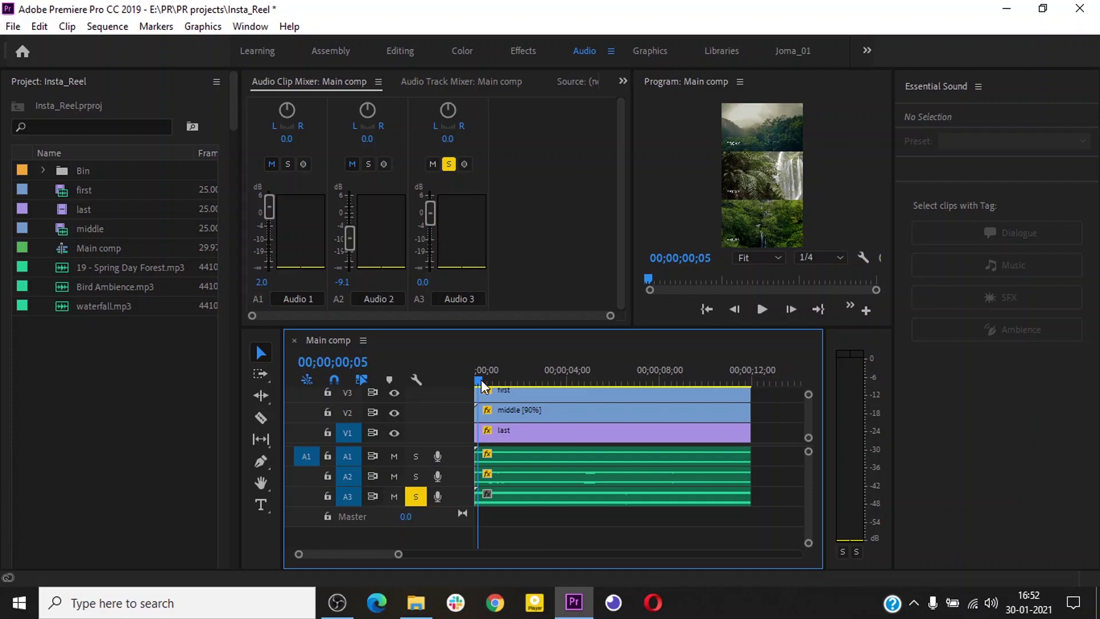
key("space")
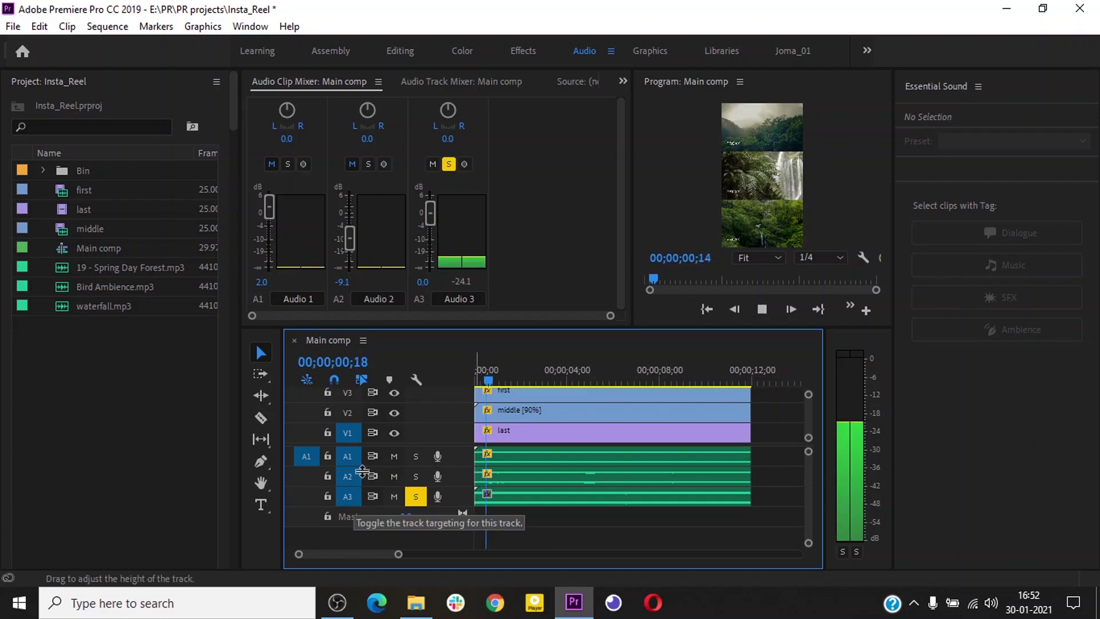
left_click_drag(427, 217, 428, 253)
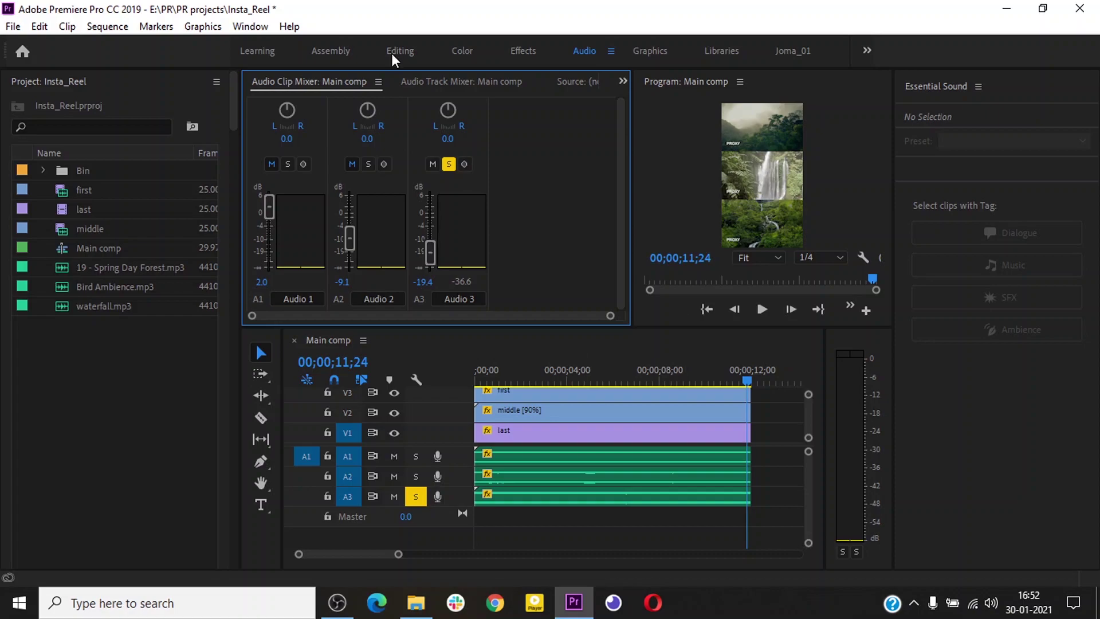
Move the solo from A3 to A1, play from the start, and raise the Audio 1 fader to 4.4 dB.
left_click(415, 455)
left_click(415, 496)
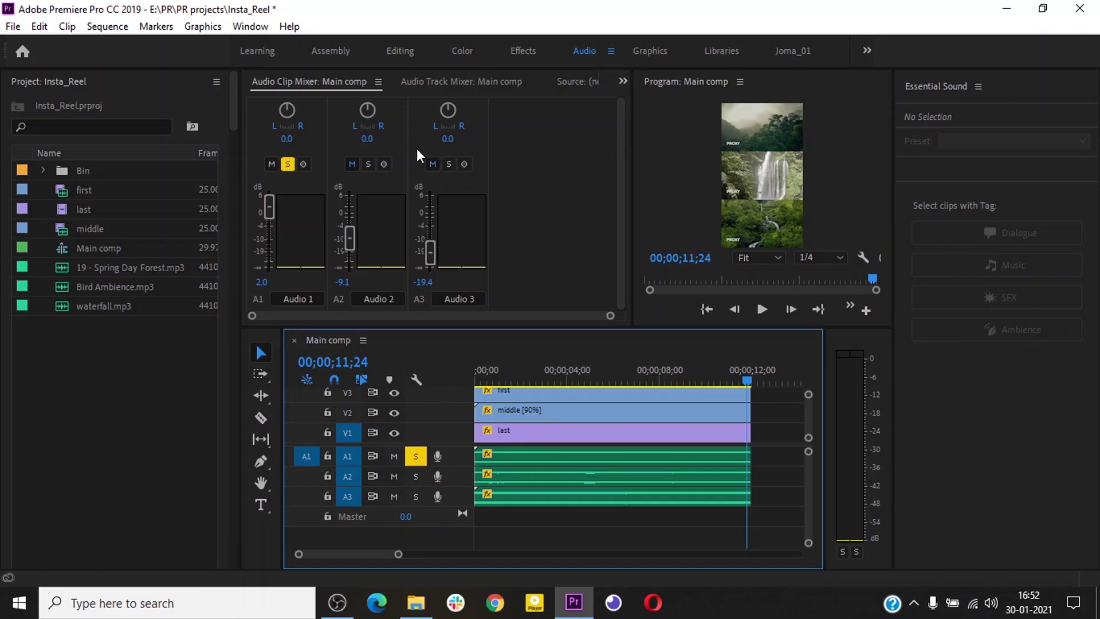
key("space")
left_click(484, 376)
key("space")
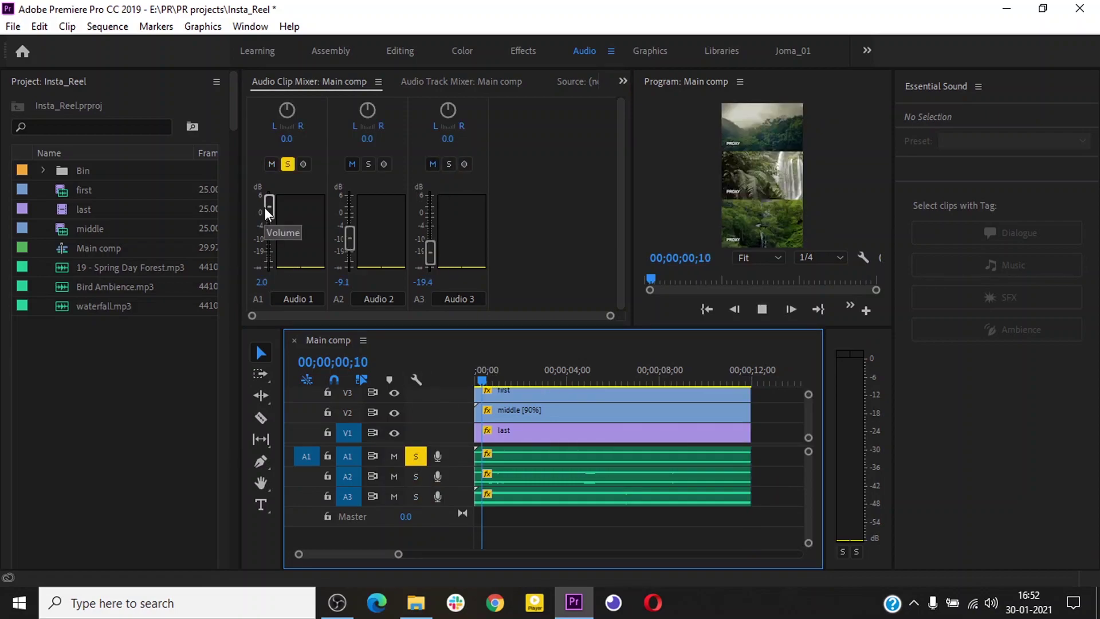
left_click(269, 210)
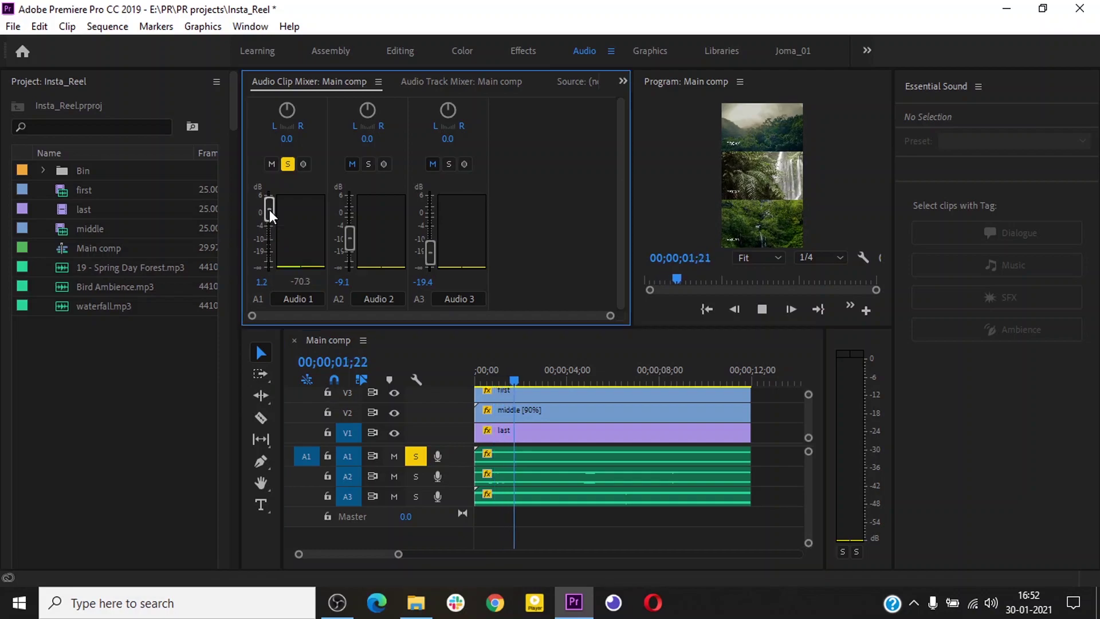
left_click_drag(269, 208, 267, 201)
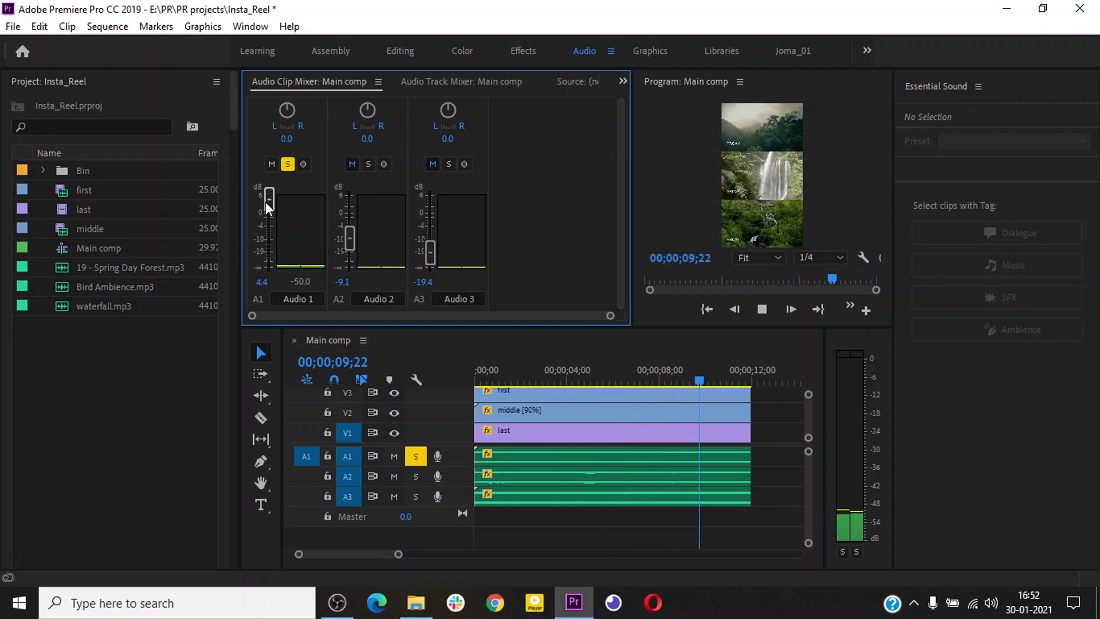
key("space")
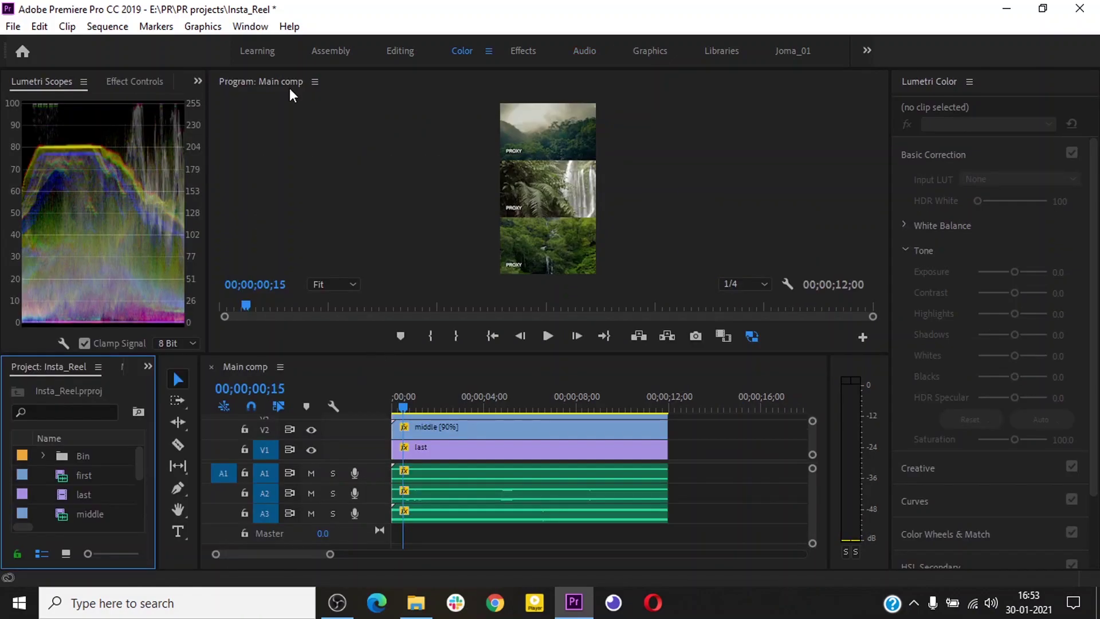
Select the Main comp Program monitor in the Color workspace.
left_click(283, 80)
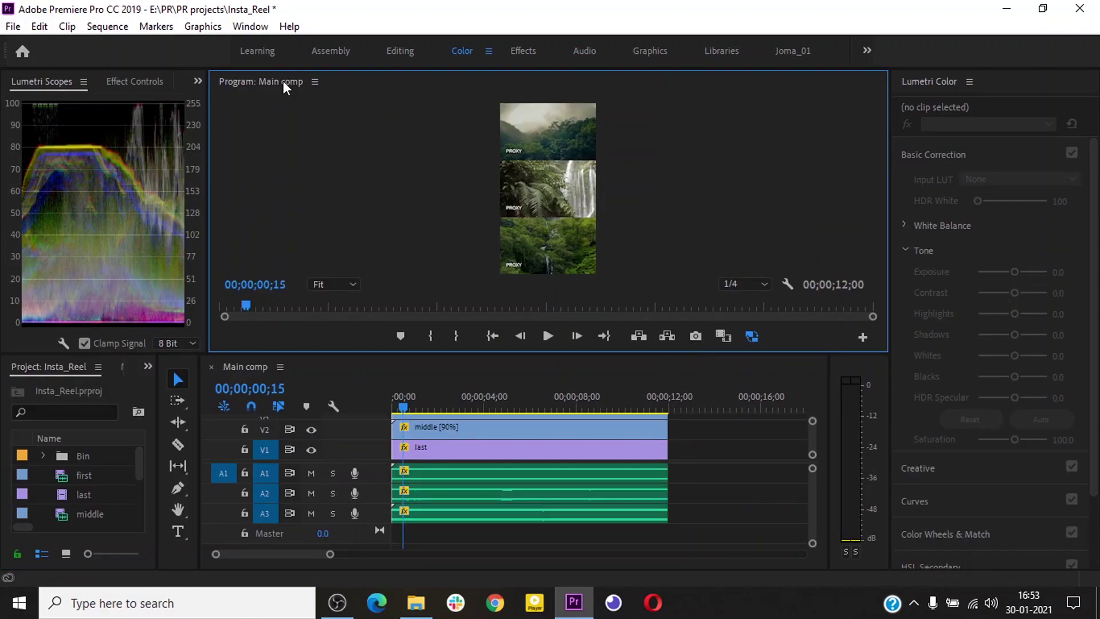